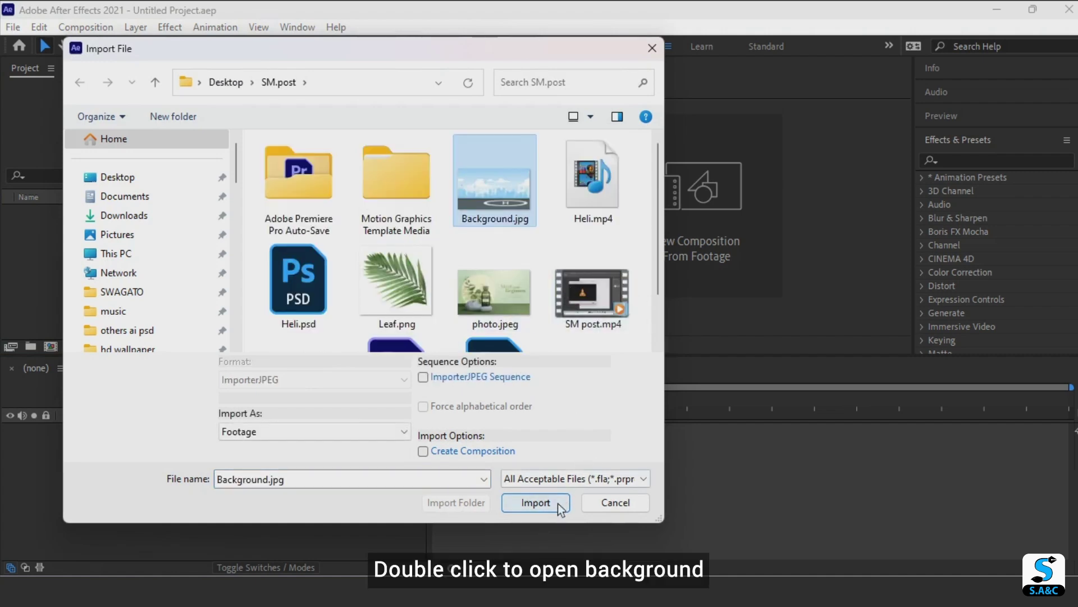
Create the 'Background' composition from the imported Background.jpg city helipad image.
{"action": "left_click_drag", "start_coordinate": [79, 237], "coordinate": [147, 496]}
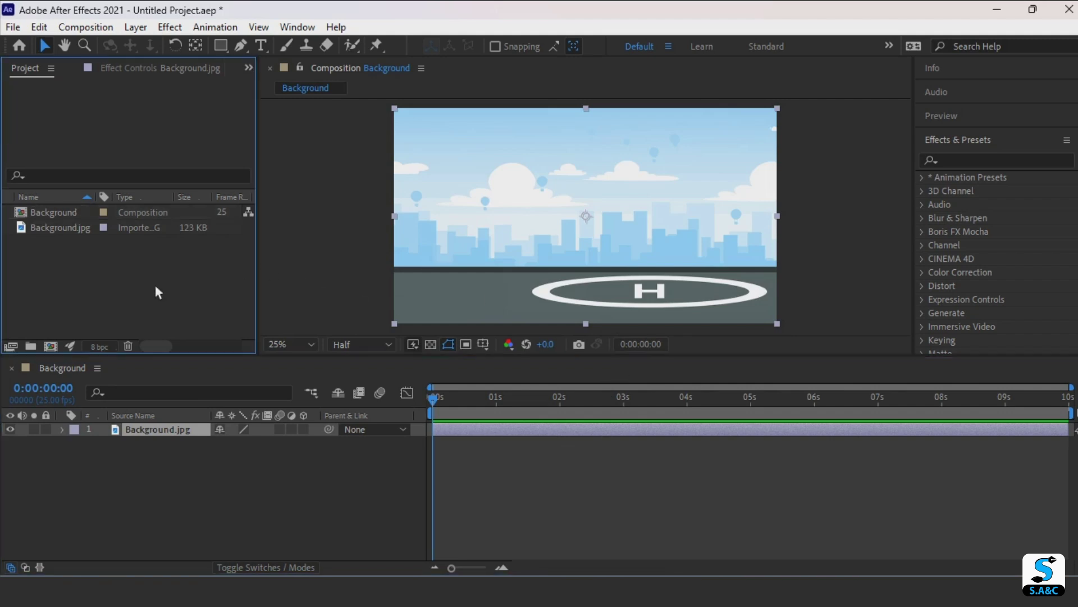
Import Heli.psd as a Composition and place the Heli comp above Background.jpg.
{"action": "key", "text": "ctrl+i"}
{"action": "left_click", "coordinate": [298, 281]}
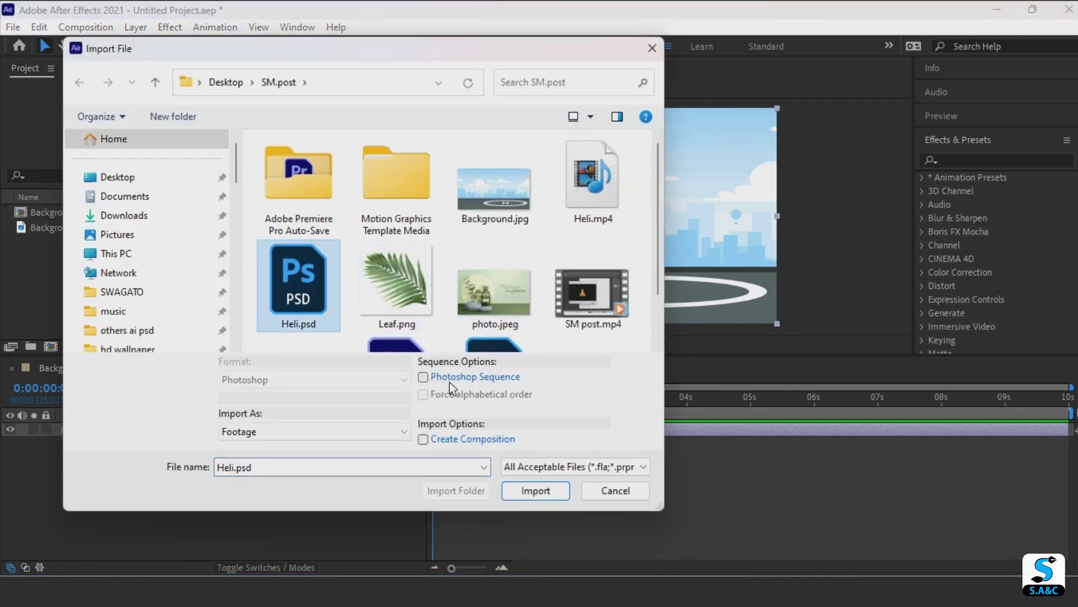
{"action": "left_click", "coordinate": [538, 500]}
{"action": "left_click", "coordinate": [564, 204]}
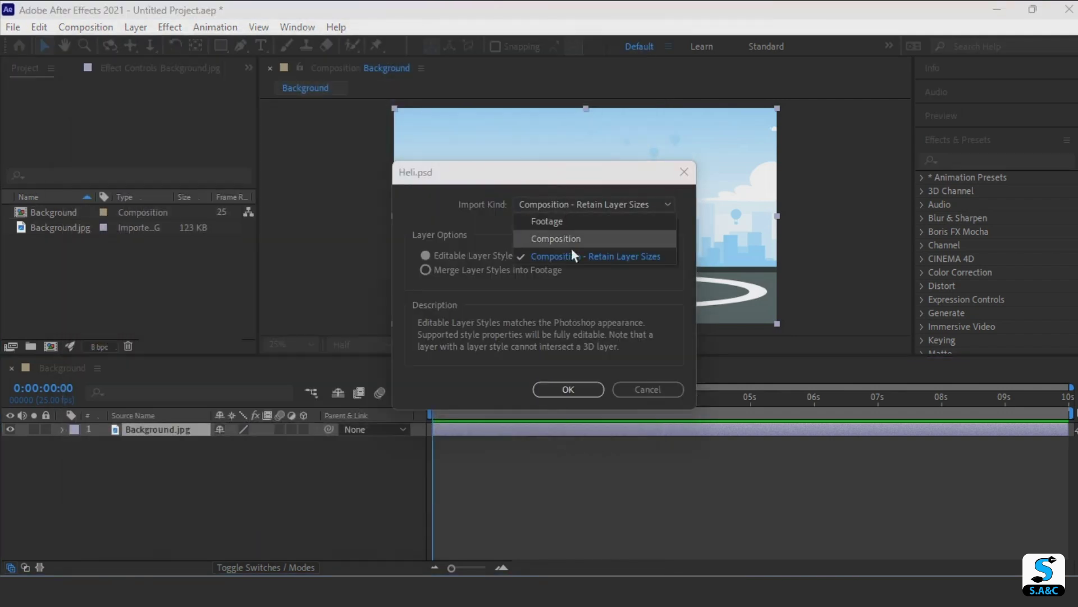
{"action": "left_click", "coordinate": [571, 238]}
{"action": "left_click", "coordinate": [568, 389]}
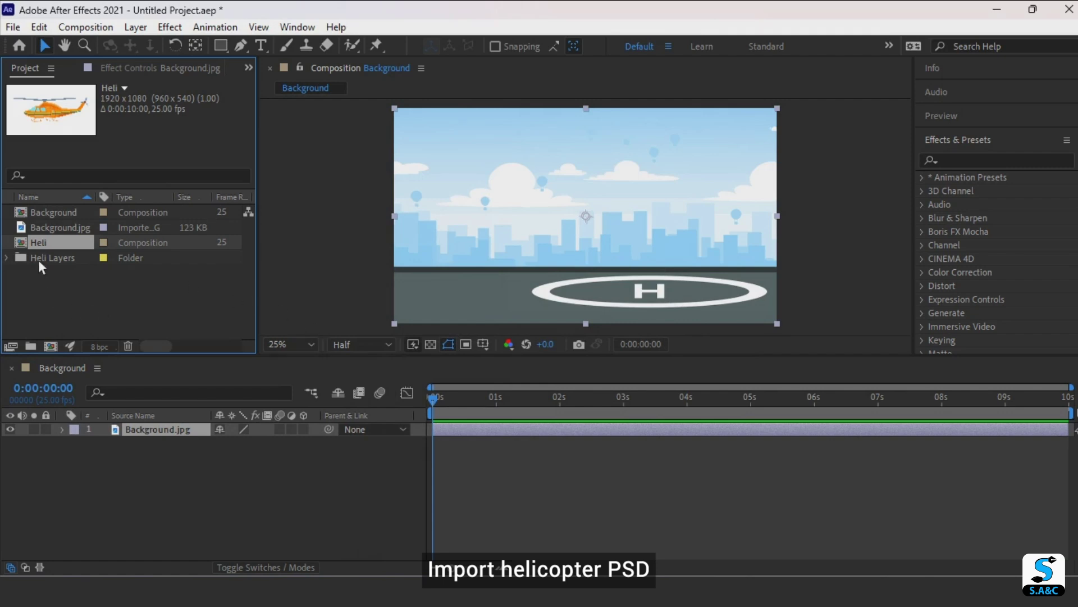
{"action": "left_click_drag", "start_coordinate": [54, 246], "coordinate": [199, 430]}
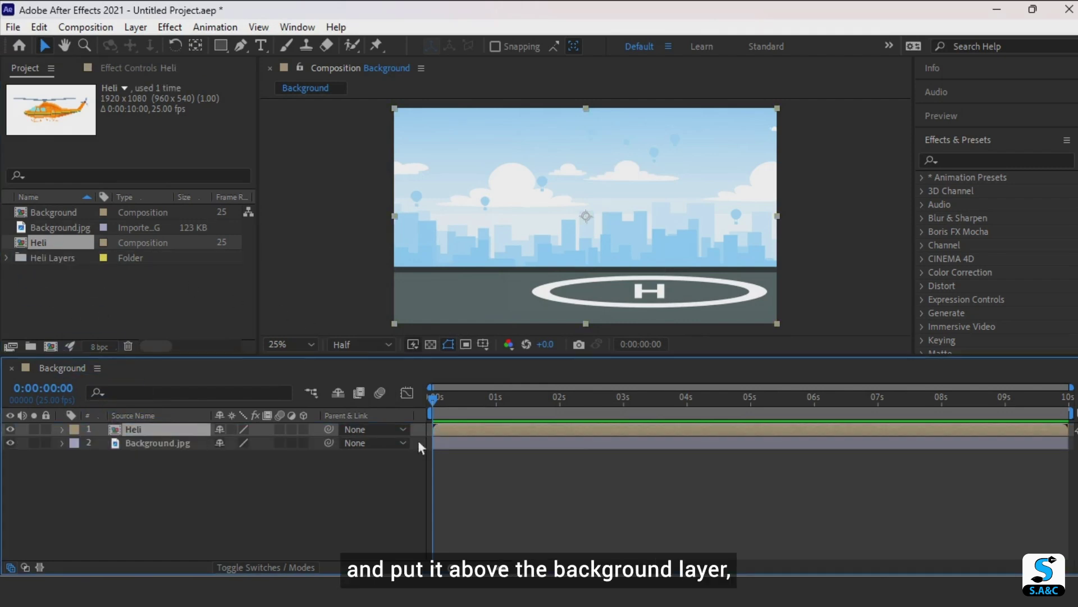
Open the Heli composition, select the main rotor Layer 1, and bring it into view.
{"action": "double_click", "coordinate": [123, 435]}
{"action": "left_click", "coordinate": [151, 470]}
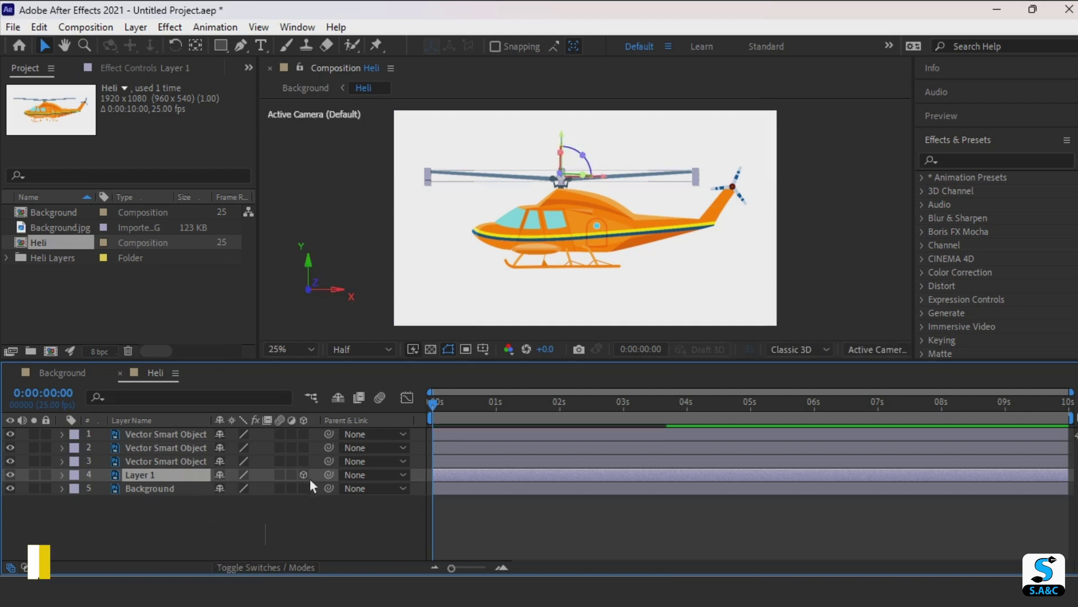
{"action": "scroll", "coordinate": [561, 180], "scroll_direction": "down", "scroll_amount": 1}
{"action": "scroll", "coordinate": [562, 180], "scroll_direction": "up", "scroll_amount": 1}
{"action": "left_click_drag", "start_coordinate": [575, 179], "coordinate": [604, 257]}
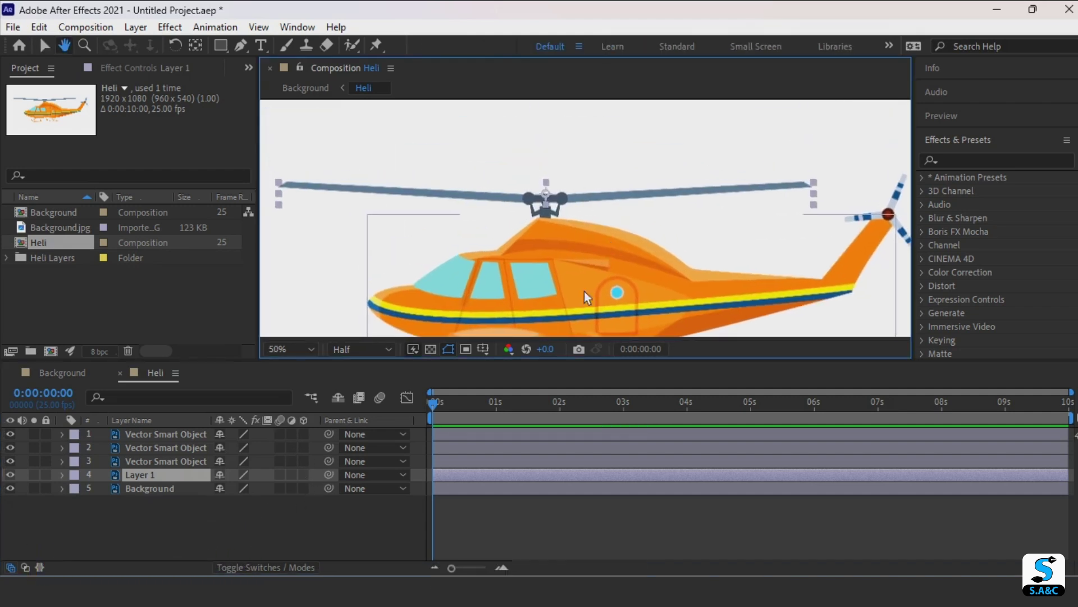
Move Layer 1's anchor point onto the rotor hub and make the layer 3D.
{"action": "left_click", "coordinate": [195, 45]}
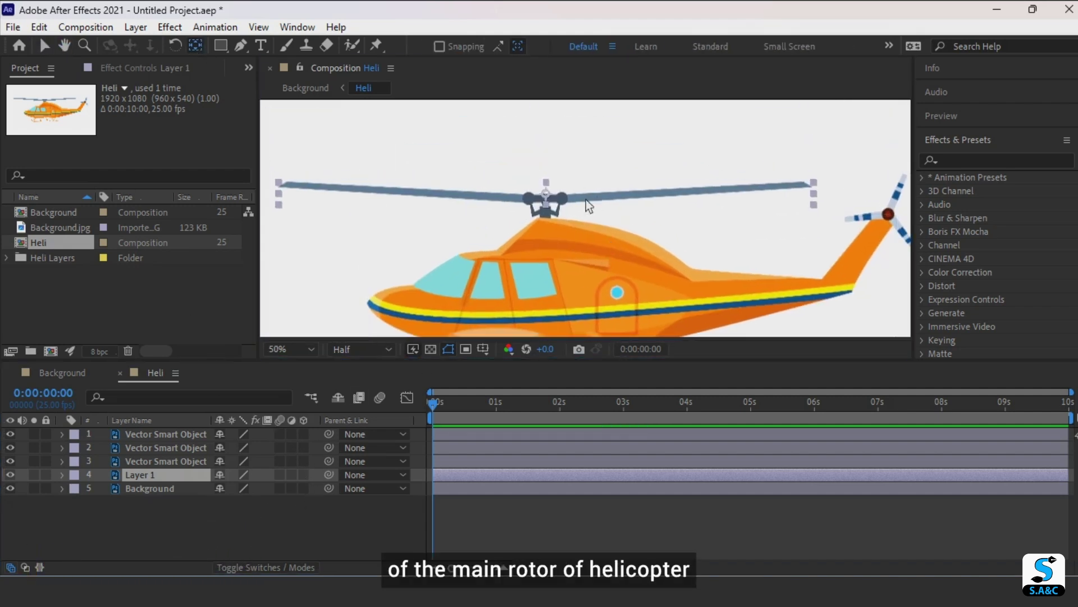
{"action": "left_click_drag", "start_coordinate": [554, 193], "coordinate": [553, 200]}
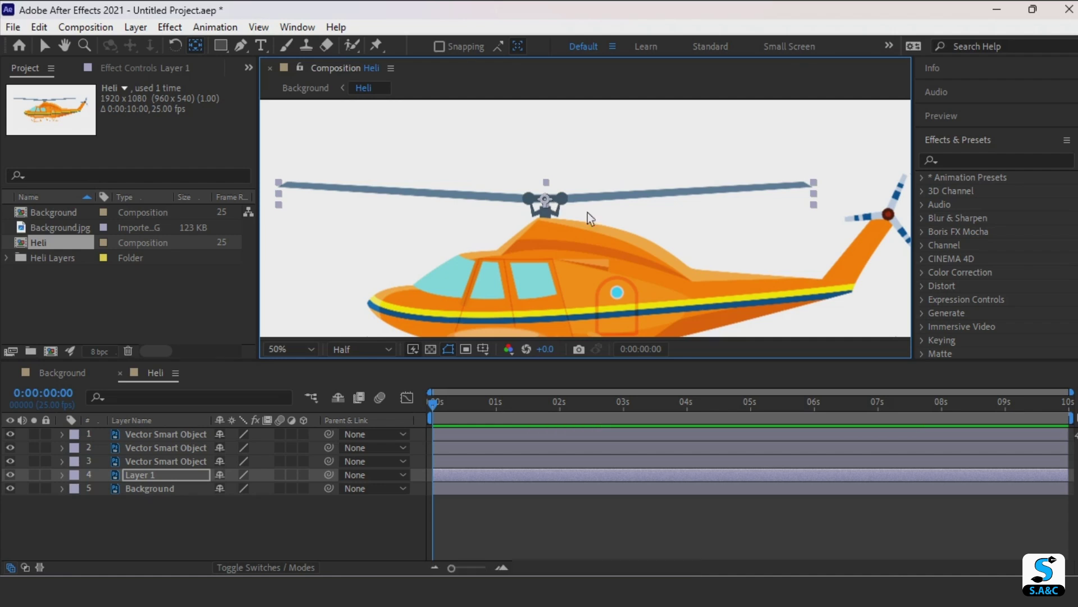
{"action": "left_click", "coordinate": [306, 478]}
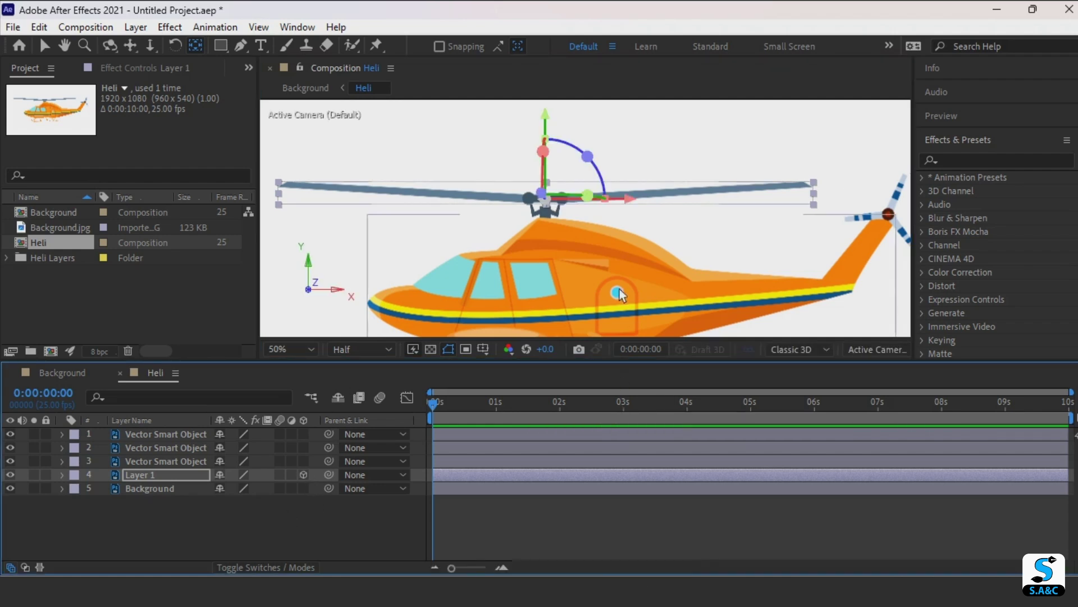
{"action": "key", "text": "comma"}
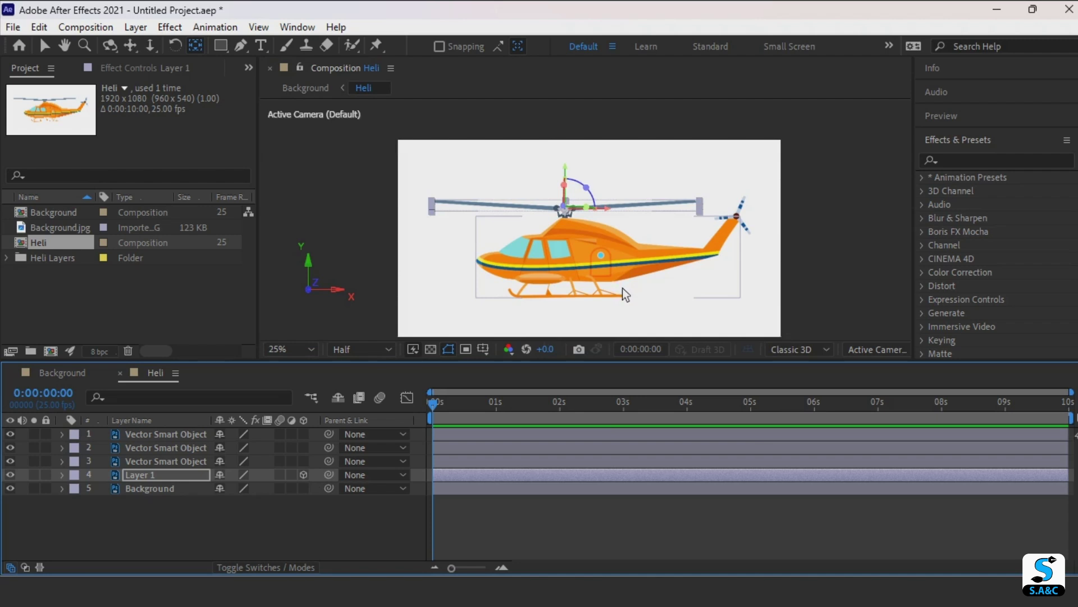
{"action": "left_click", "coordinate": [63, 475]}
Keyframe Layer 1's Y Rotation from 0x at 0 s to 4x at 1 s.
{"action": "left_click", "coordinate": [82, 492]}
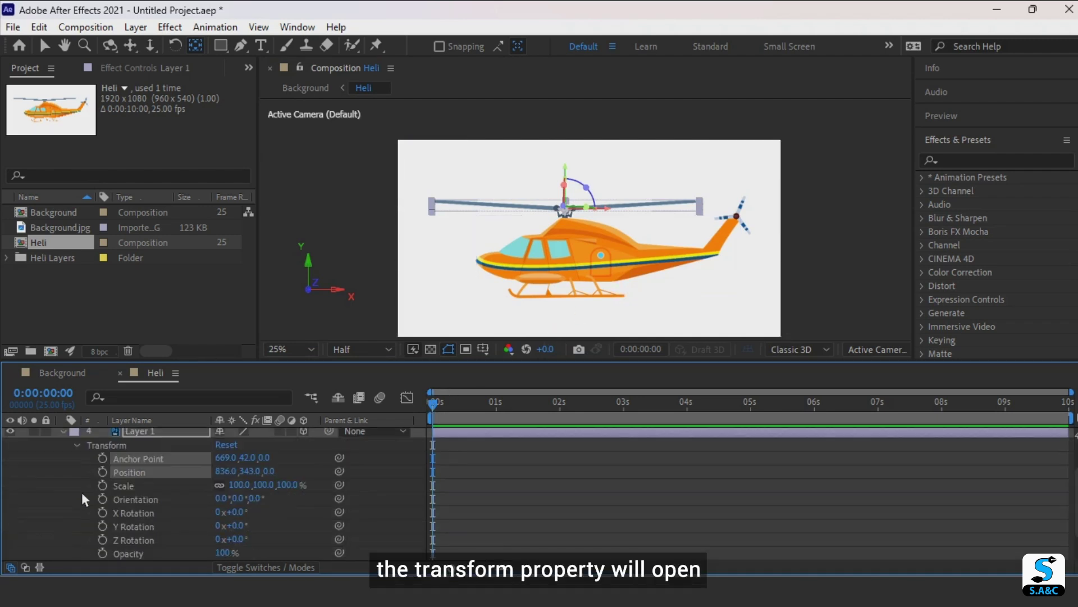
{"action": "left_click", "coordinate": [102, 525]}
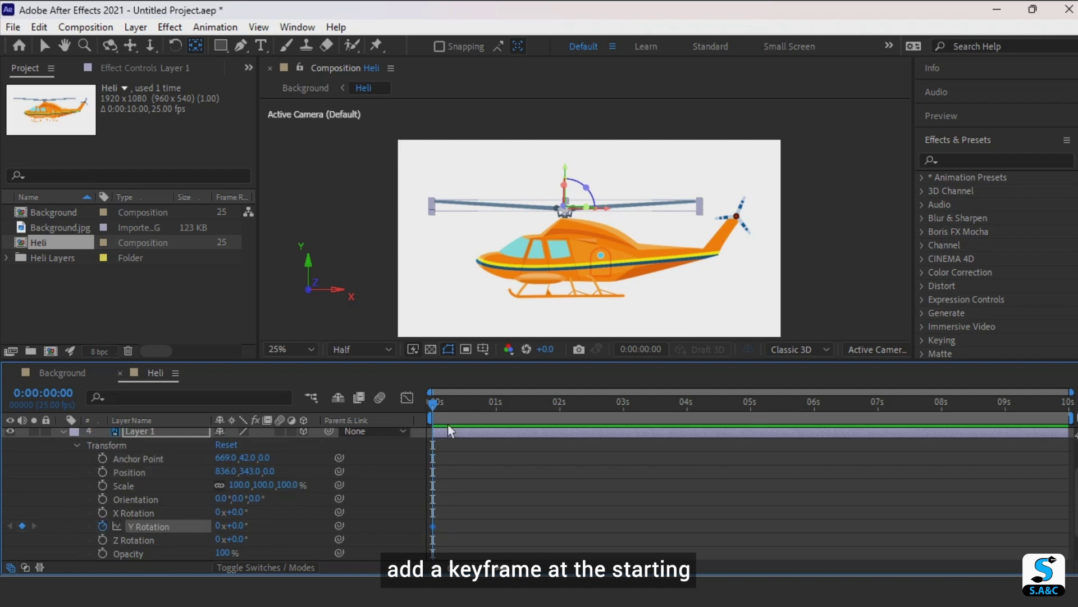
{"action": "left_click_drag", "start_coordinate": [440, 406], "coordinate": [503, 422]}
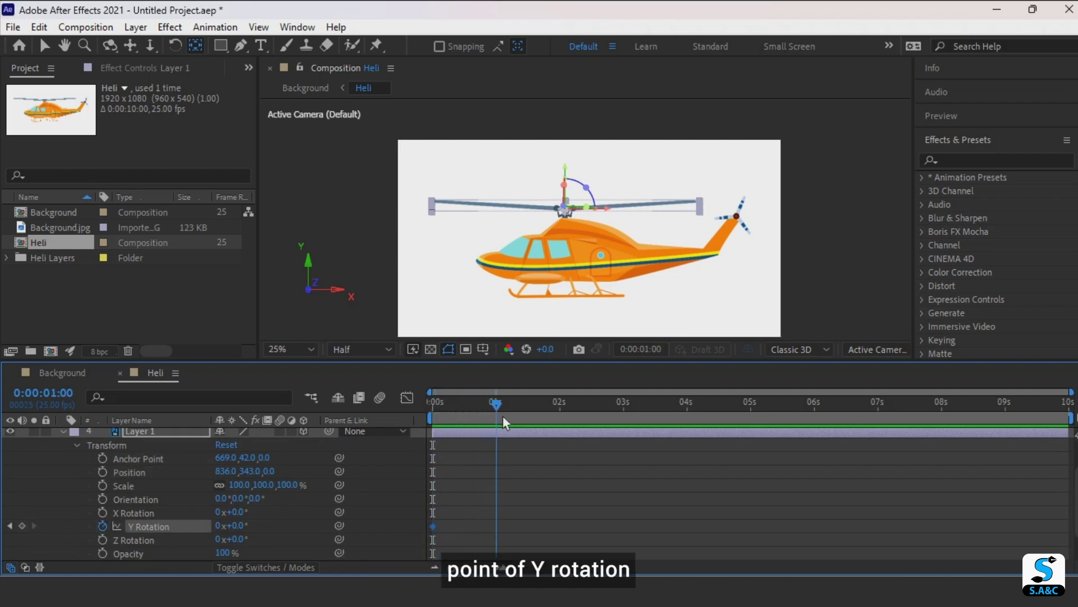
{"action": "left_click", "coordinate": [22, 525]}
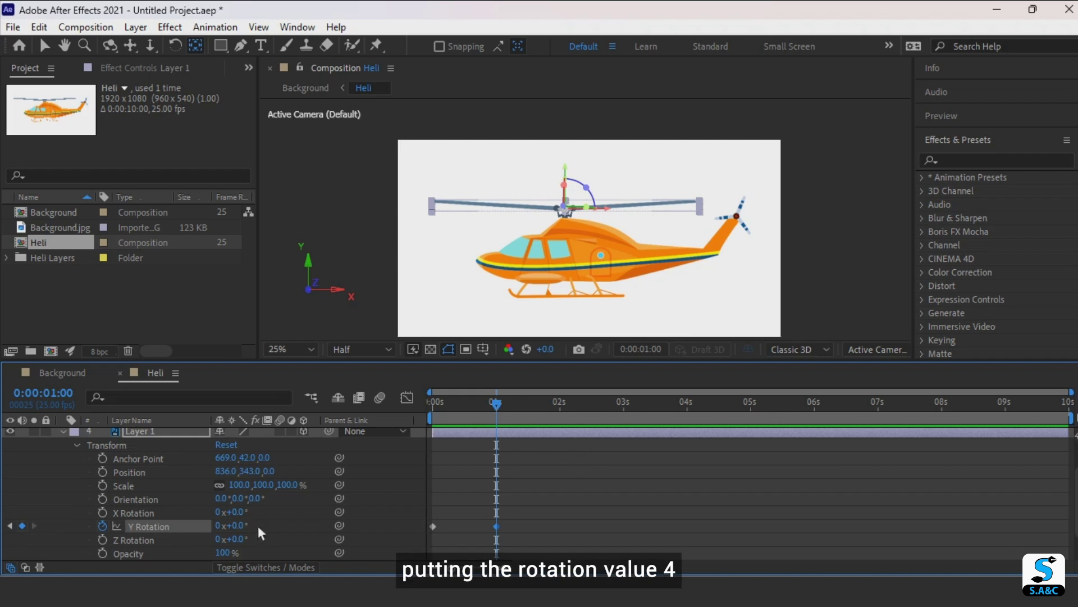
{"action": "left_click", "coordinate": [224, 528]}
{"action": "type", "text": "4"}
{"action": "key", "text": "Return"}
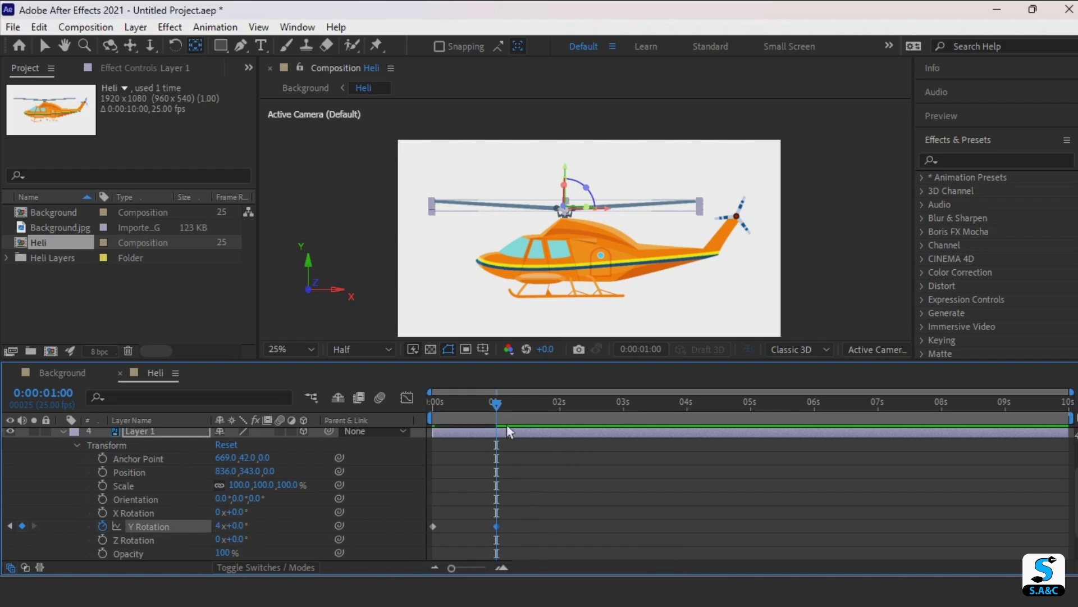
Preview the main rotor's four-turn spin.
{"action": "left_click_drag", "start_coordinate": [501, 403], "coordinate": [431, 414]}
{"action": "key", "text": "space"}
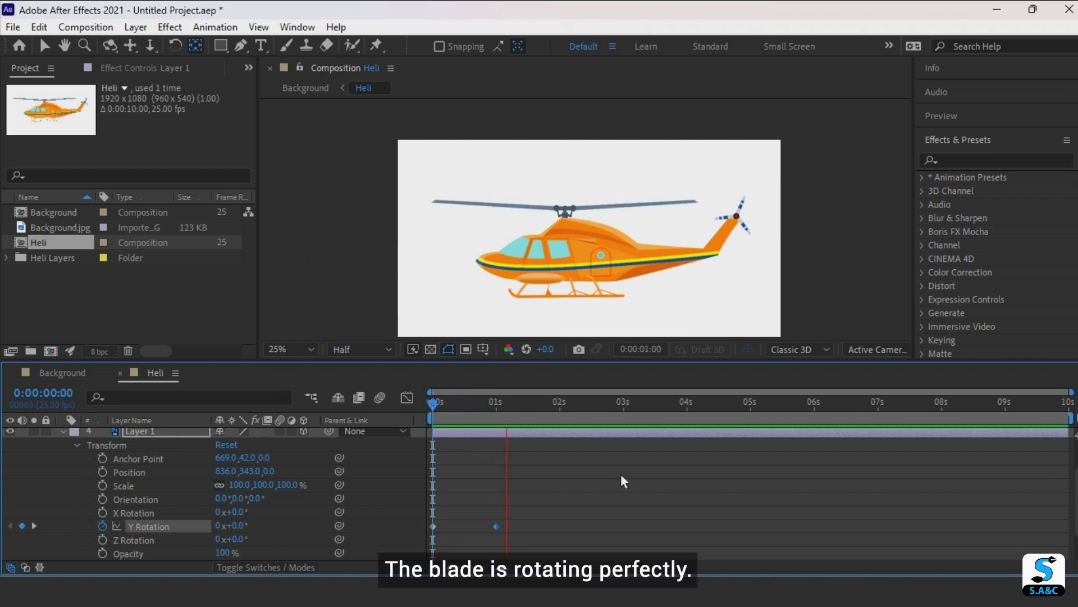
{"action": "left_click", "coordinate": [545, 415]}
{"action": "left_click", "coordinate": [471, 410]}
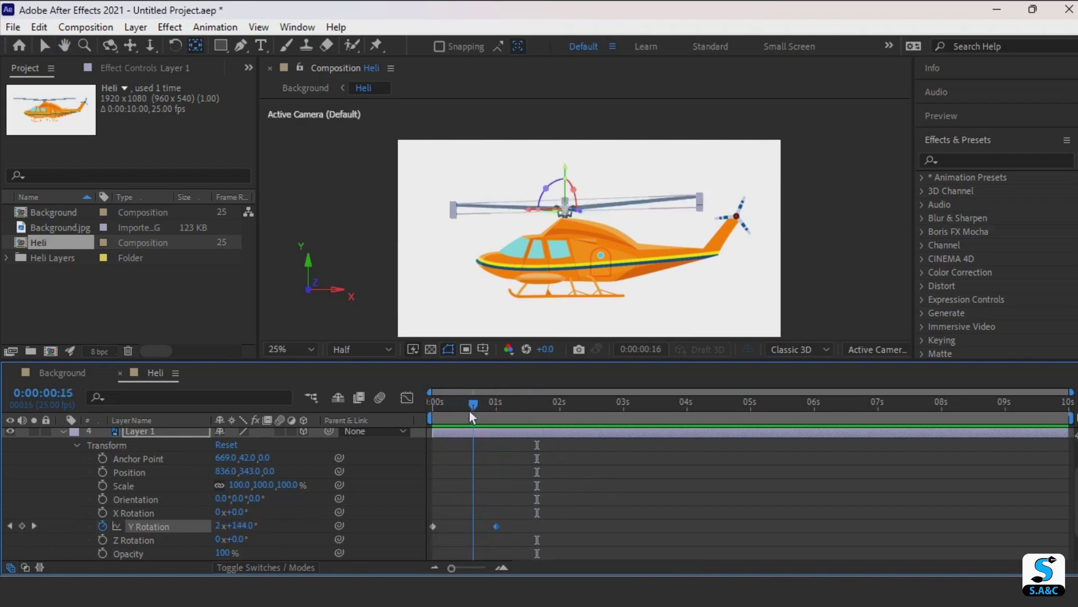
{"action": "key", "text": "space"}
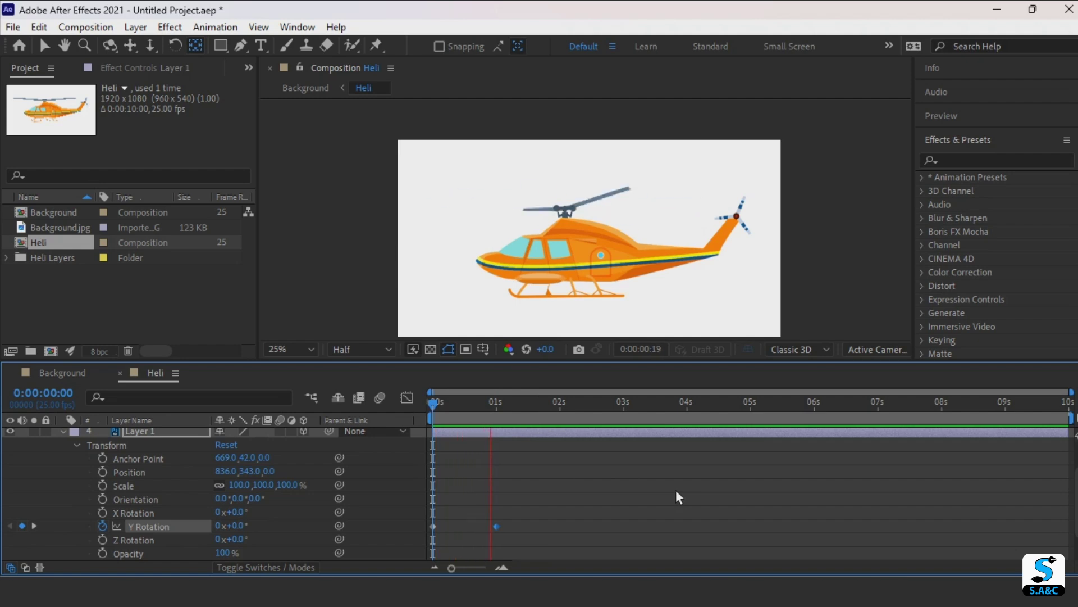
{"action": "key", "text": "space"}
Turn on motion blur for the main rotor and preview the blurred spin.
{"action": "scroll", "coordinate": [228, 514], "scroll_direction": "up", "scroll_amount": 3}
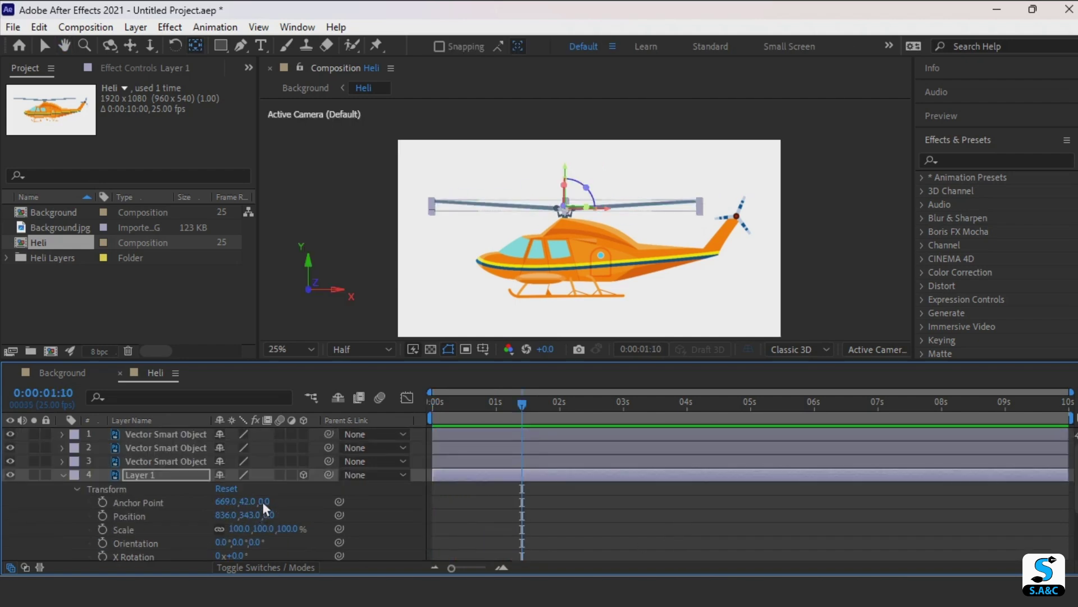
{"action": "left_click", "coordinate": [280, 475]}
{"action": "left_click_drag", "start_coordinate": [530, 400], "coordinate": [400, 414]}
{"action": "key", "text": "space"}
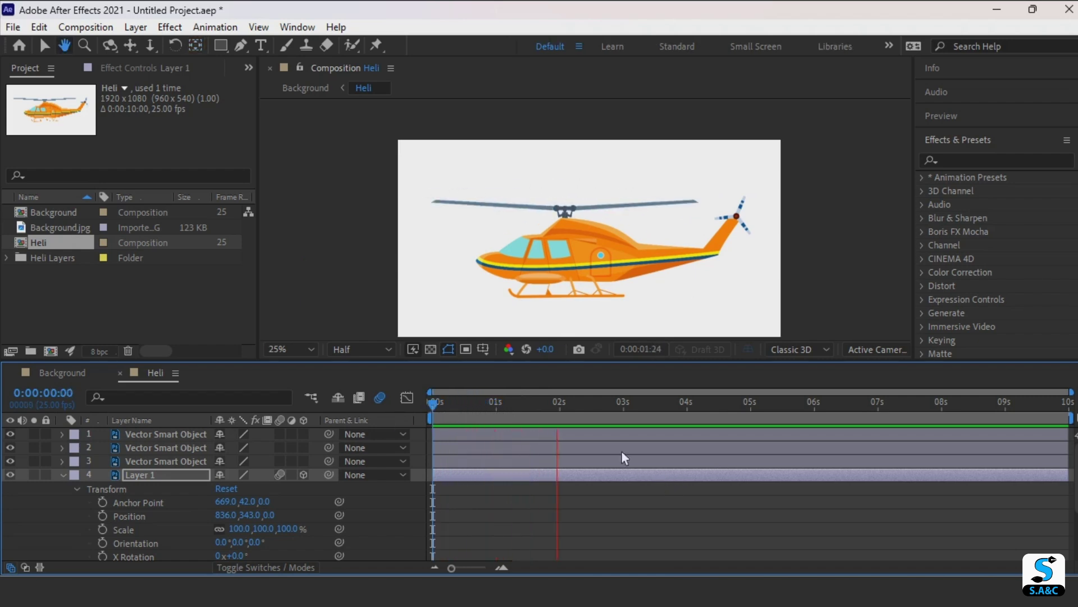
{"action": "key", "text": "space"}
Select the tail rotor layer, centre it in view, and review Layer 1's Y Rotation keyframes.
{"action": "left_click", "coordinate": [63, 475]}
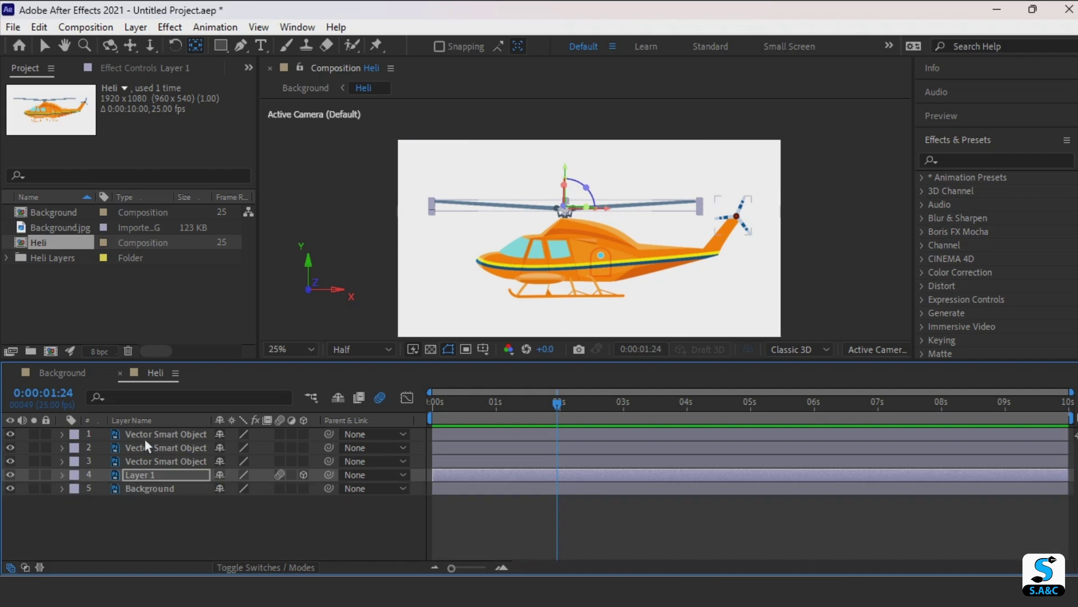
{"action": "left_click", "coordinate": [145, 434]}
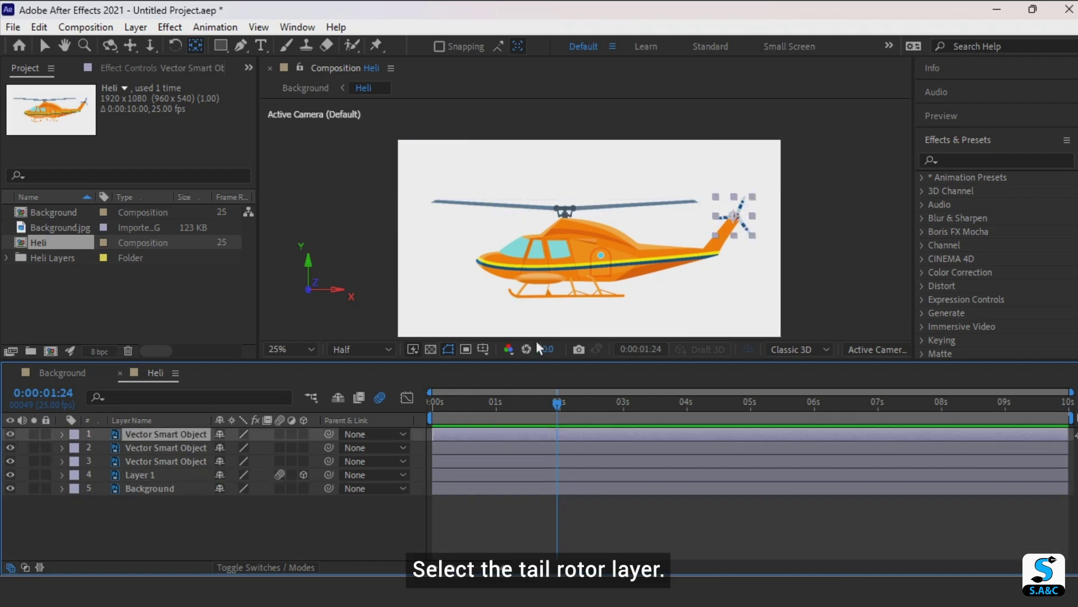
{"action": "scroll", "coordinate": [747, 261], "scroll_direction": "up", "scroll_amount": 2}
{"action": "left_click_drag", "start_coordinate": [841, 285], "coordinate": [752, 274]}
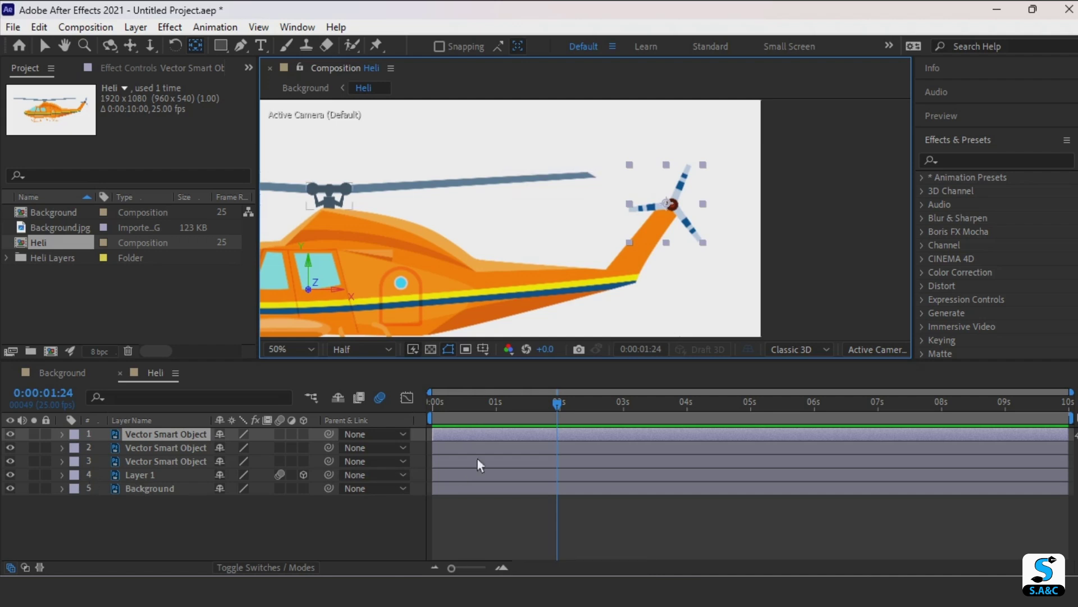
{"action": "left_click_drag", "start_coordinate": [565, 406], "coordinate": [406, 413]}
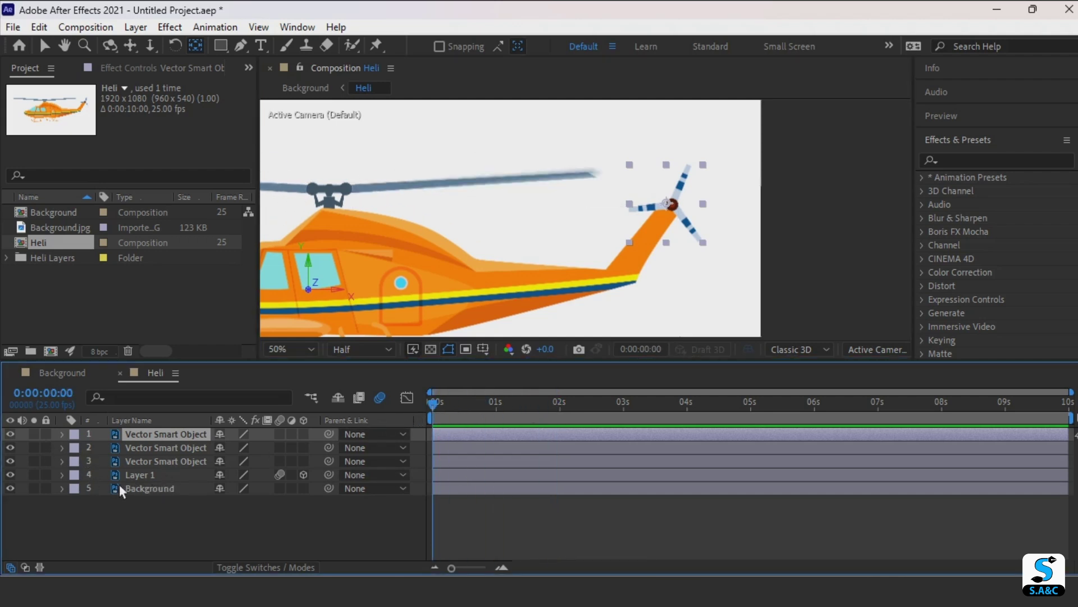
{"action": "left_click", "coordinate": [62, 474]}
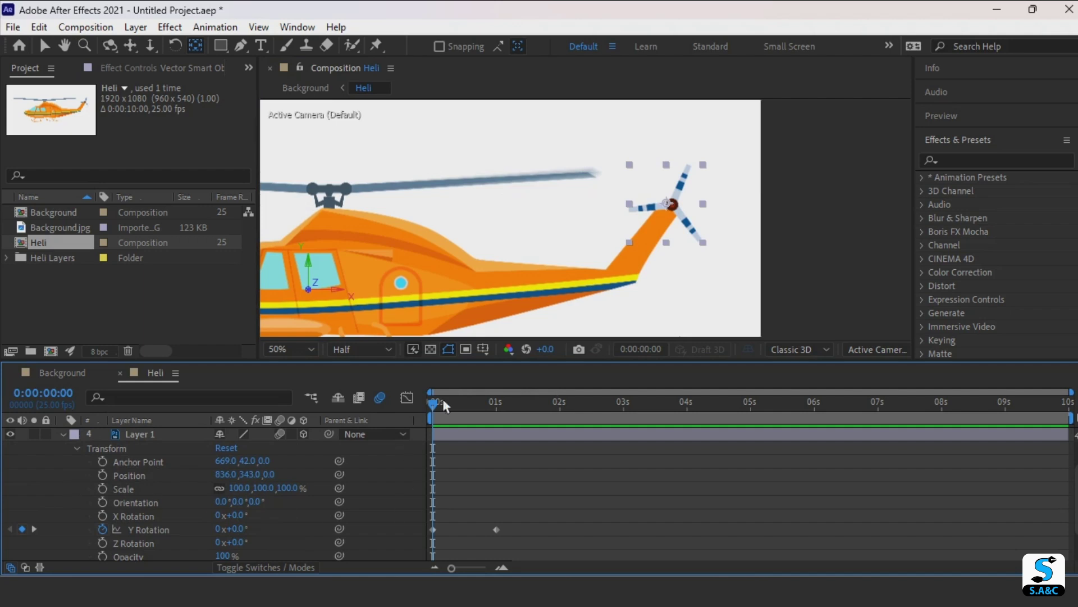
{"action": "left_click_drag", "start_coordinate": [442, 403], "coordinate": [497, 405]}
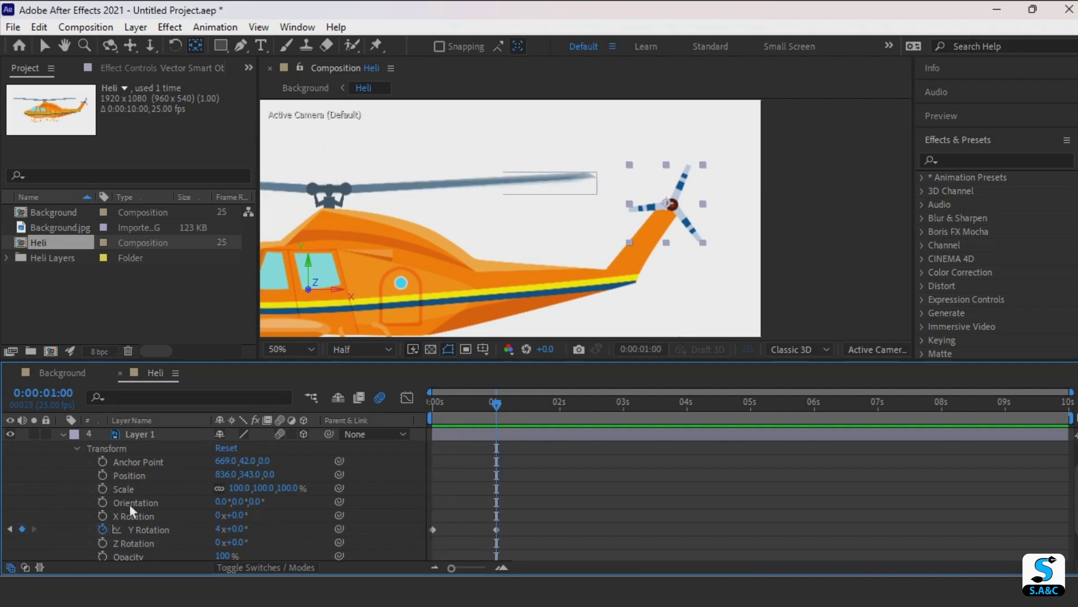
{"action": "scroll", "coordinate": [96, 511], "scroll_direction": "up", "scroll_amount": 2}
{"action": "left_click", "coordinate": [62, 475]}
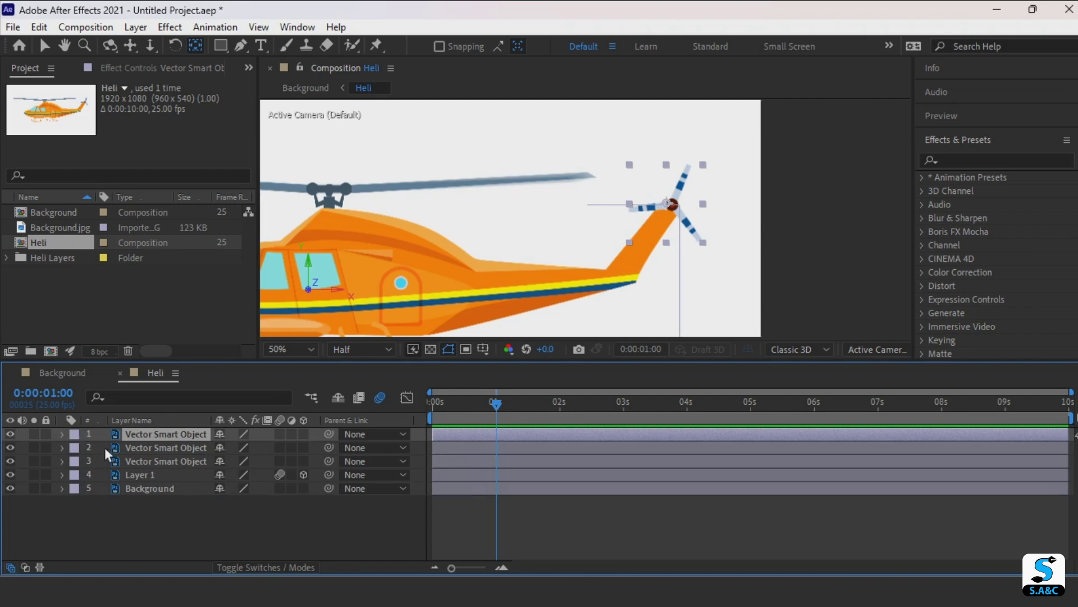
Show the tail rotor's Rotation and move its anchor point onto the hub.
{"action": "key", "text": "r"}
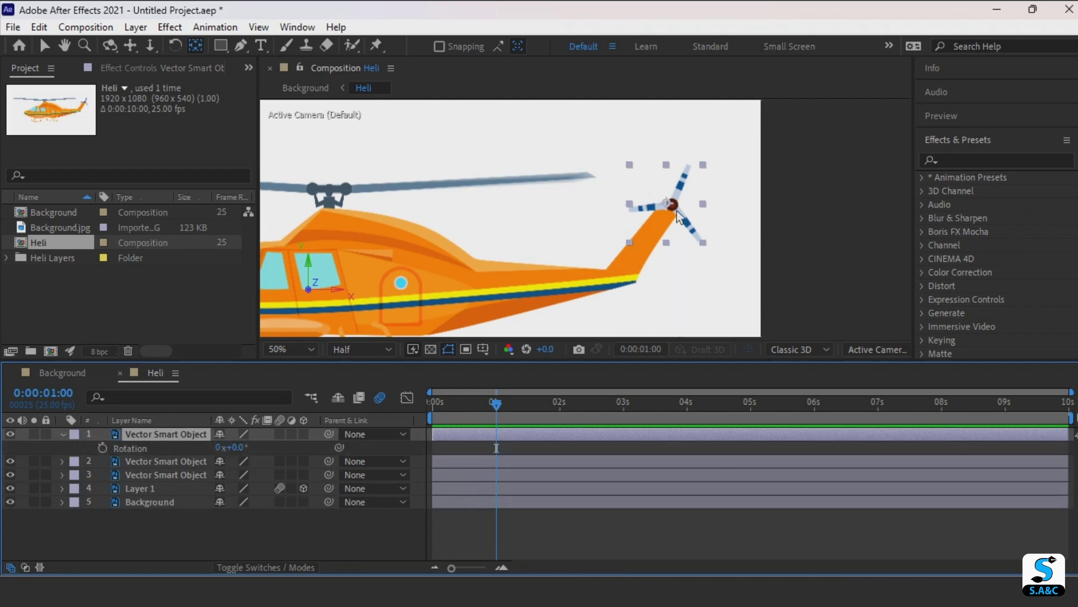
{"action": "scroll", "coordinate": [677, 209], "scroll_direction": "up", "scroll_amount": 2}
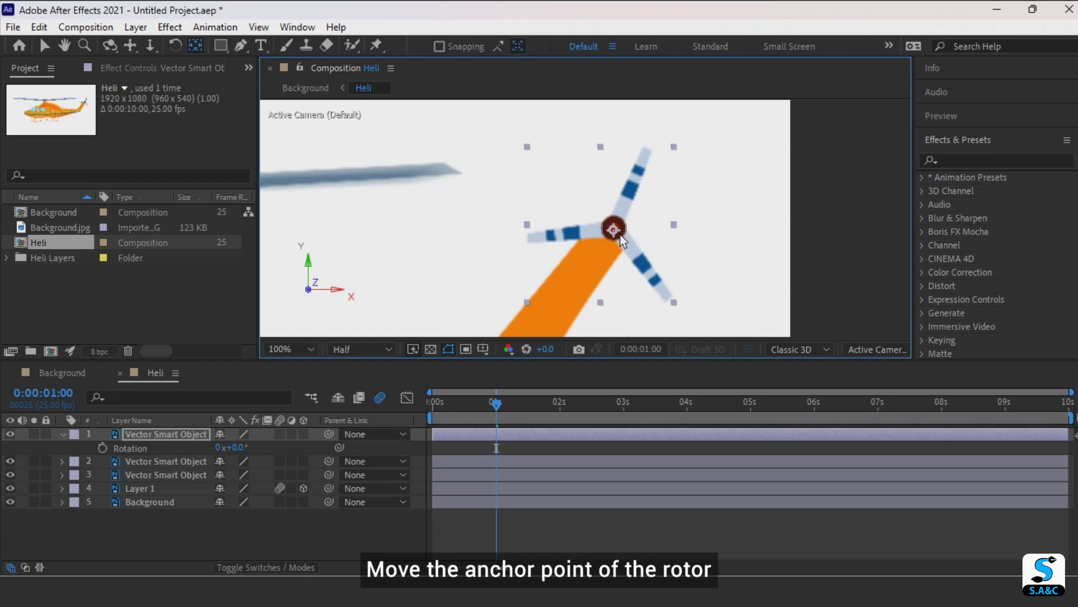
{"action": "left_click_drag", "start_coordinate": [620, 235], "coordinate": [621, 234]}
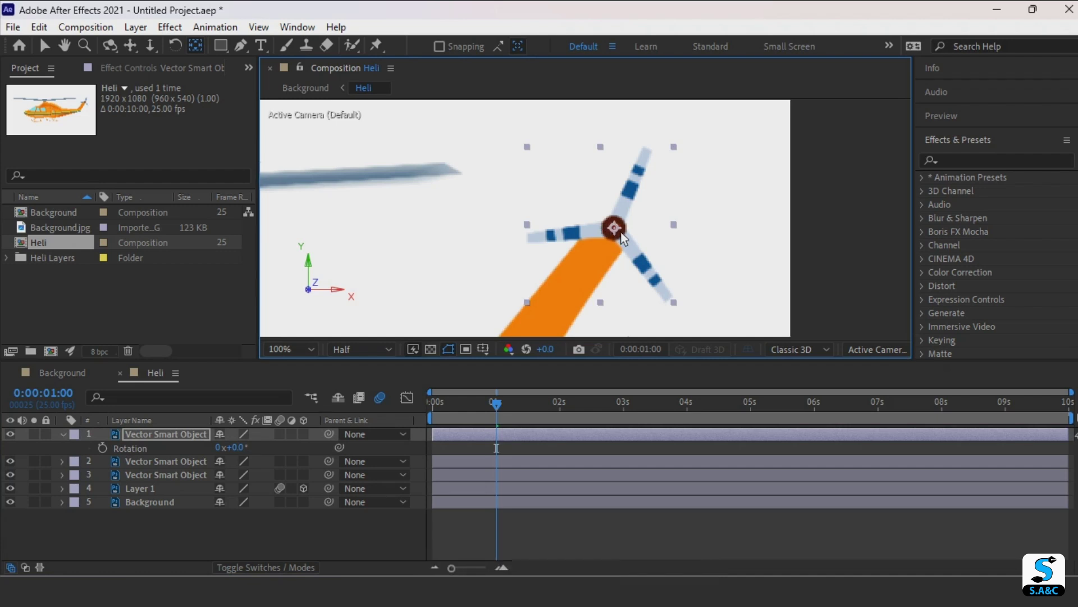
{"action": "key", "text": "comma"}
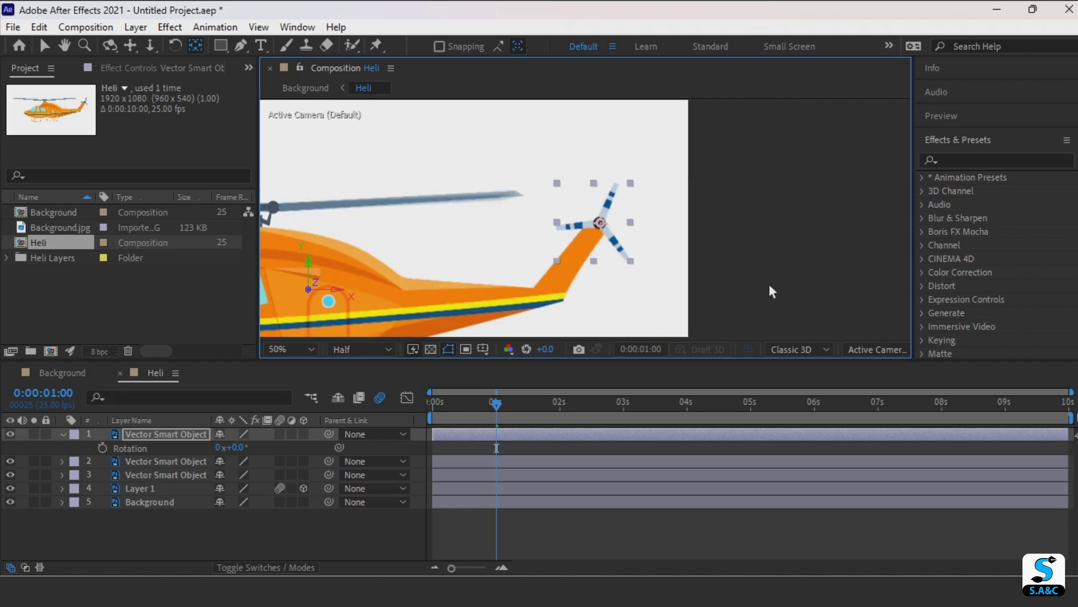
Keyframe the tail rotor's Rotation from 0x at 0 s to 5x at 1 s.
{"action": "left_click", "coordinate": [103, 447]}
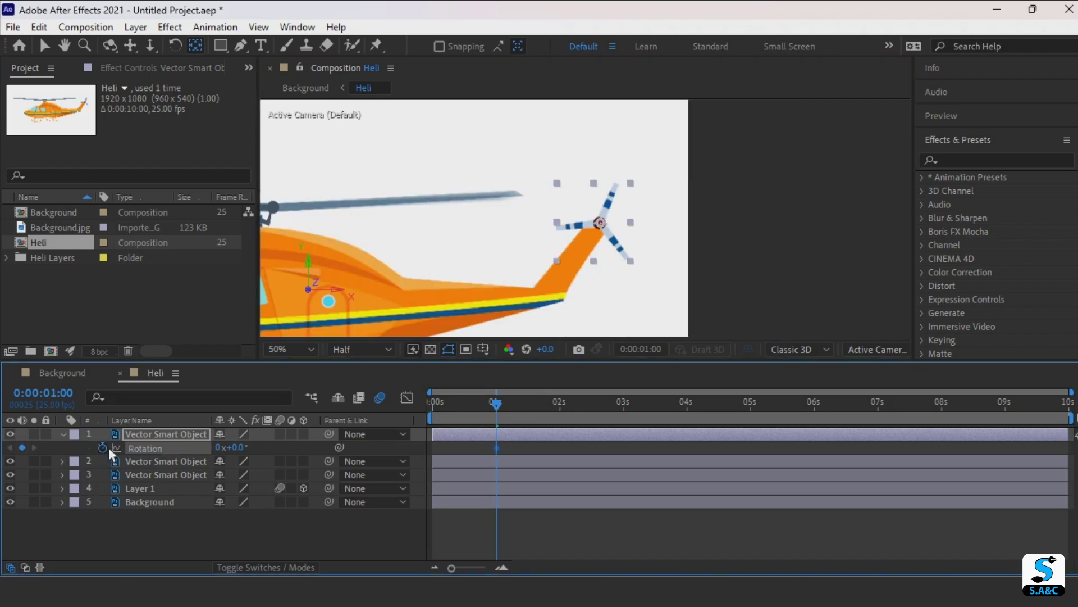
{"action": "mouse_move", "coordinate": [499, 403]}
{"action": "left_mouse_down"}
{"action": "mouse_move", "coordinate": [398, 409]}
{"action": "mouse_move", "coordinate": [494, 410]}
{"action": "left_mouse_up"}
{"action": "left_click", "coordinate": [22, 448]}
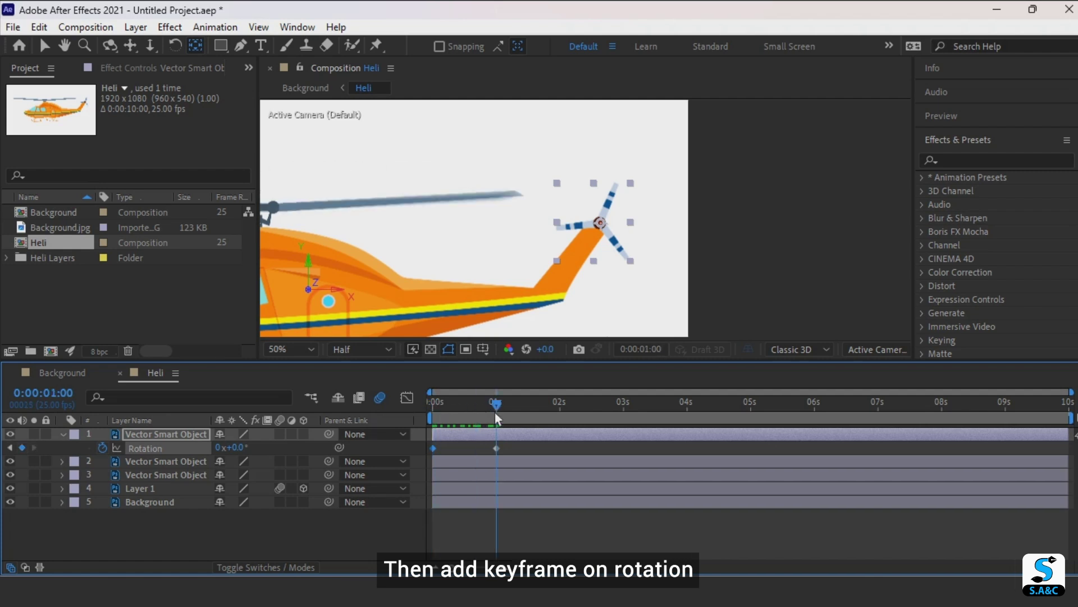
{"action": "left_click", "coordinate": [224, 447]}
{"action": "type", "text": "5"}
{"action": "key", "text": "Return"}
Preview the tail rotor spin, then enable its motion blur and preview again.
{"action": "left_click_drag", "start_coordinate": [507, 409], "coordinate": [437, 419]}
{"action": "key", "text": "space"}
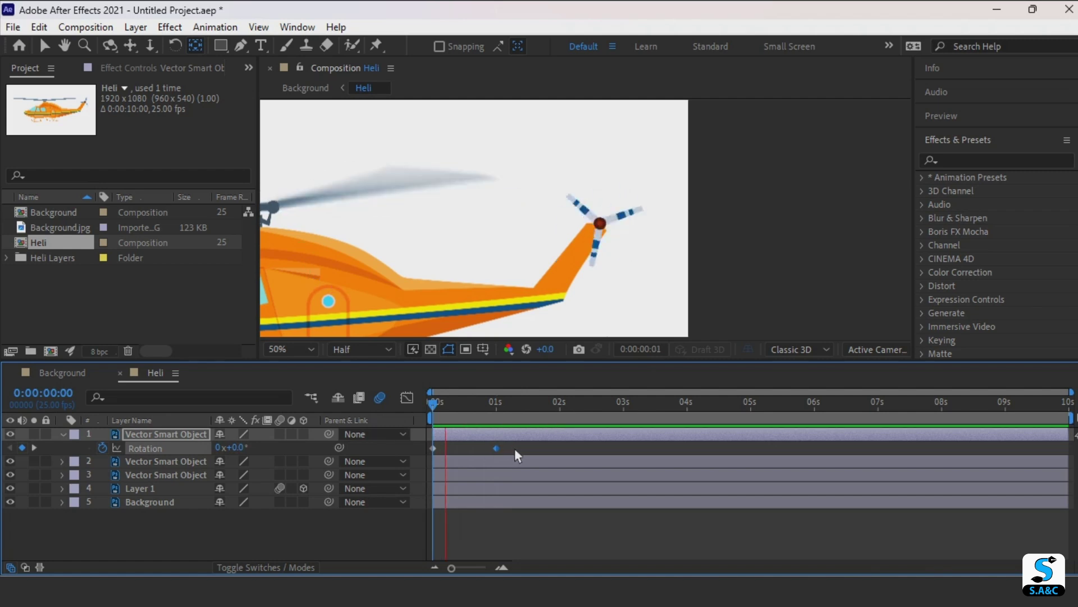
{"action": "key", "text": "space"}
{"action": "left_click_drag", "start_coordinate": [526, 409], "coordinate": [426, 420]}
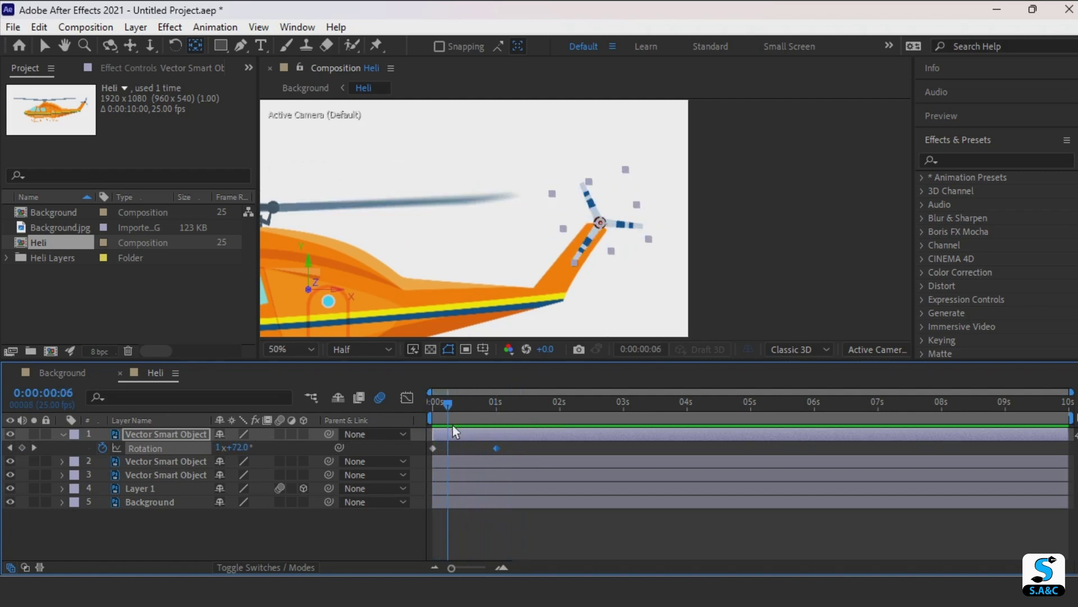
{"action": "left_click", "coordinate": [280, 434]}
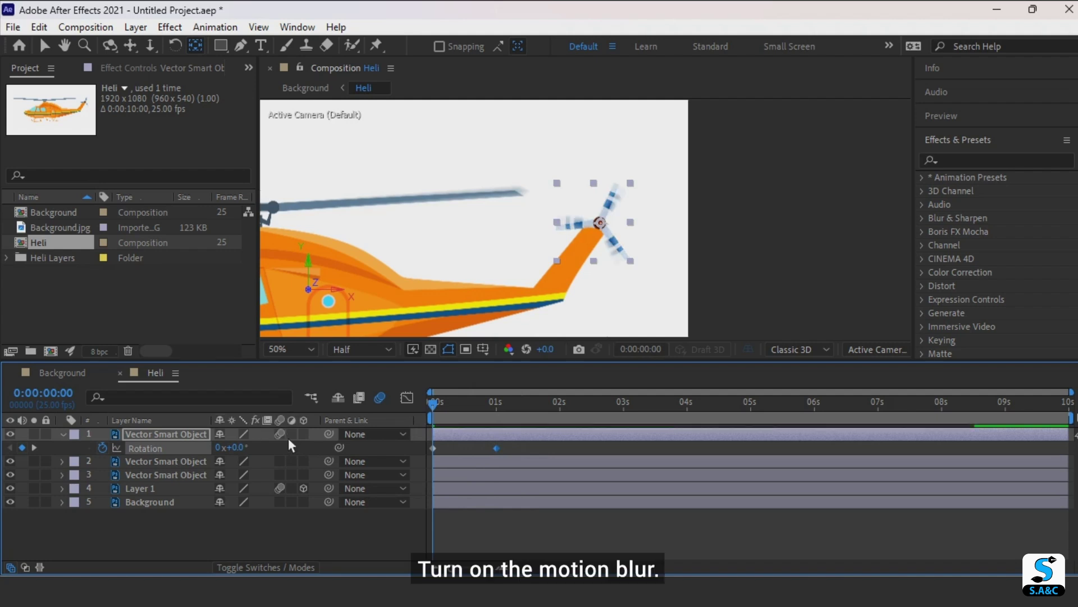
{"action": "key", "text": "space"}
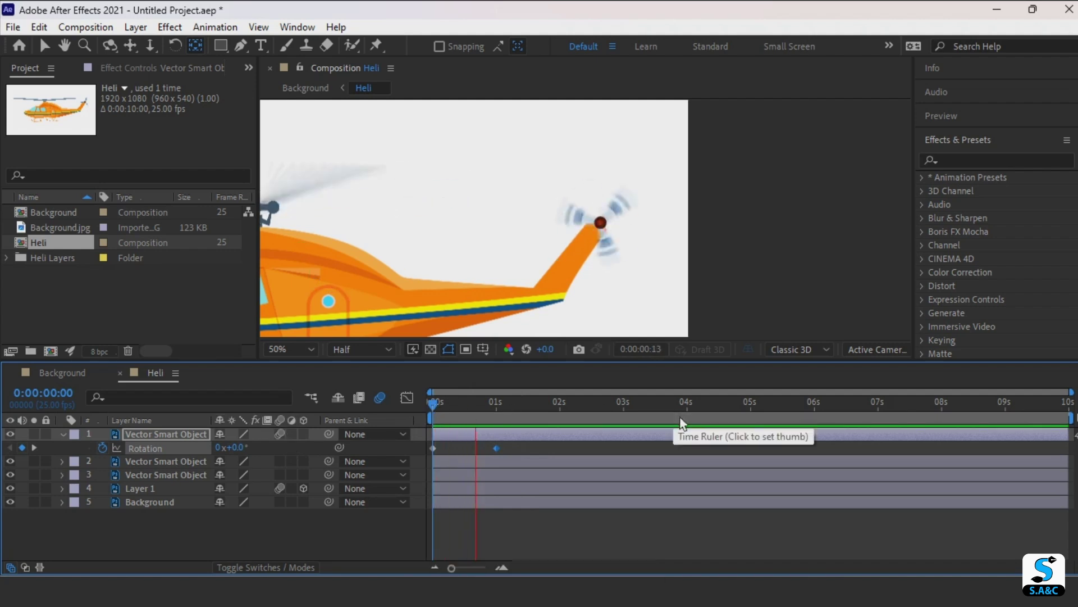
{"action": "left_click_drag", "start_coordinate": [533, 413], "coordinate": [367, 419]}
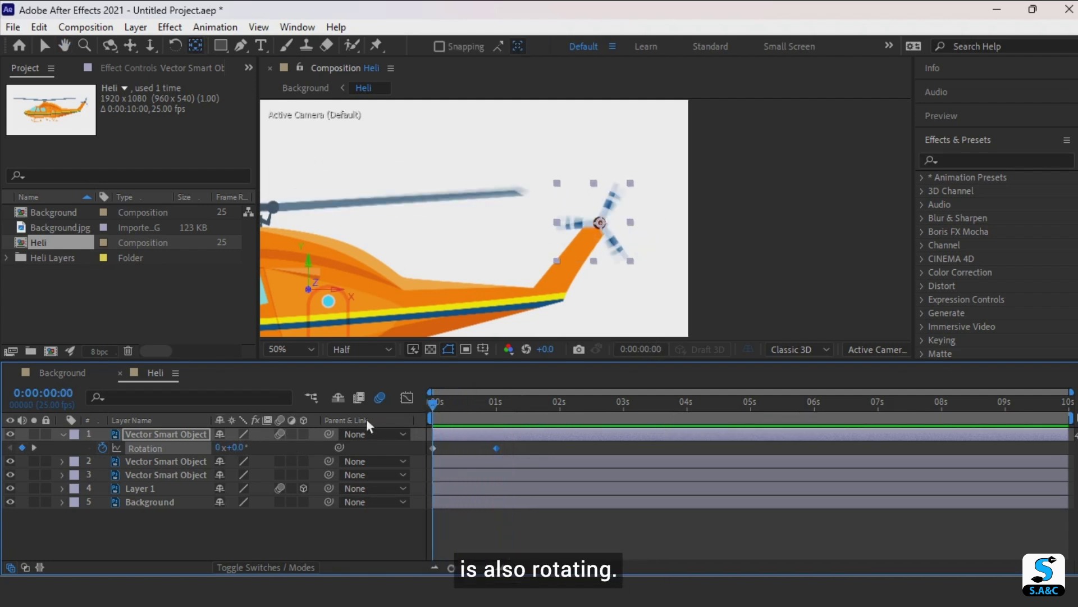
Give the tail rotor's Rotation a loopOut() expression and preview the continuous spin.
{"action": "left_click", "coordinate": [105, 448], "text": "alt"}
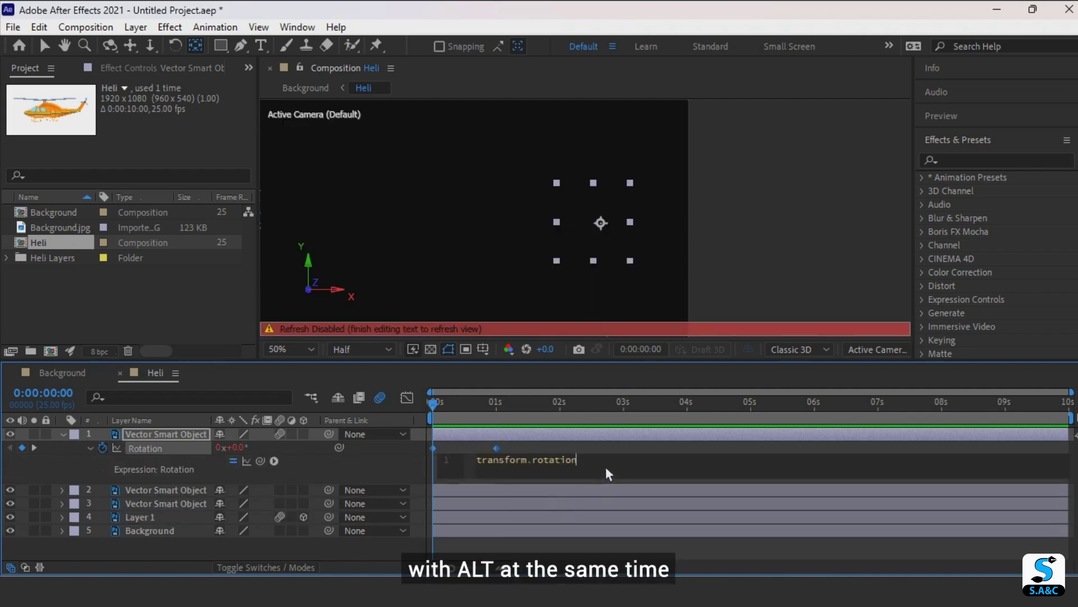
{"action": "key", "text": "BackSpace"}
{"action": "key", "text": "BackSpace"}
{"action": "key", "text": "BackSpace"}
{"action": "key", "text": "BackSpace"}
{"action": "key", "text": "BackSpace"}
{"action": "key", "text": "BackSpace"}
{"action": "key", "text": "BackSpace"}
{"action": "key", "text": "BackSpace"}
{"action": "key", "text": "BackSpace"}
{"action": "key", "text": "BackSpace"}
{"action": "key", "text": "BackSpace"}
{"action": "key", "text": "BackSpace"}
{"action": "key", "text": "BackSpace"}
{"action": "key", "text": "BackSpace"}
{"action": "key", "text": "BackSpace"}
{"action": "key", "text": "BackSpace"}
{"action": "key", "text": "BackSpace"}
{"action": "key", "text": "BackSpace"}
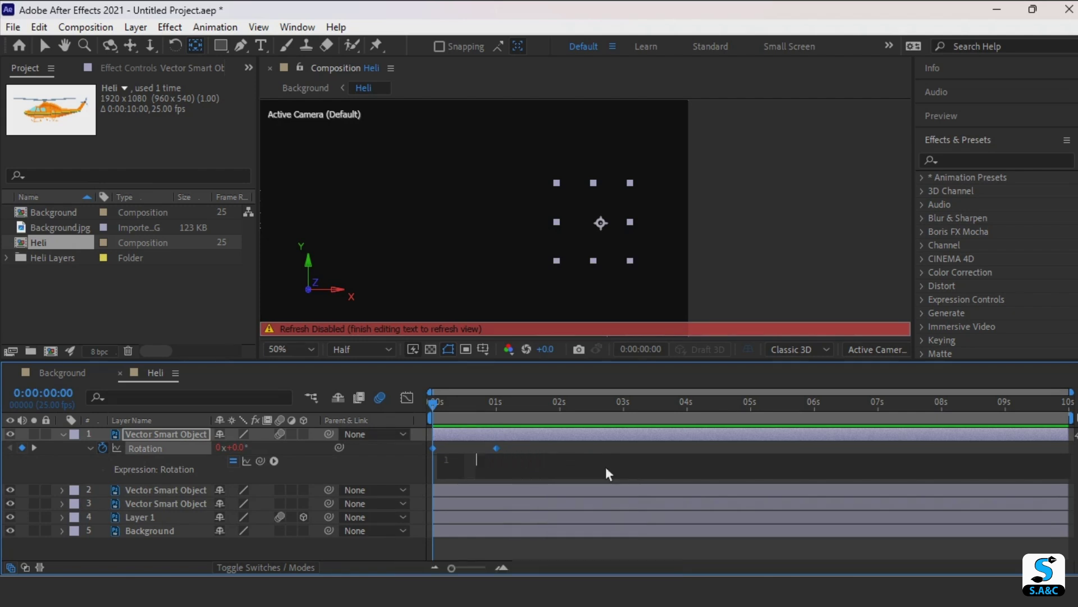
{"action": "type", "text": "l"}
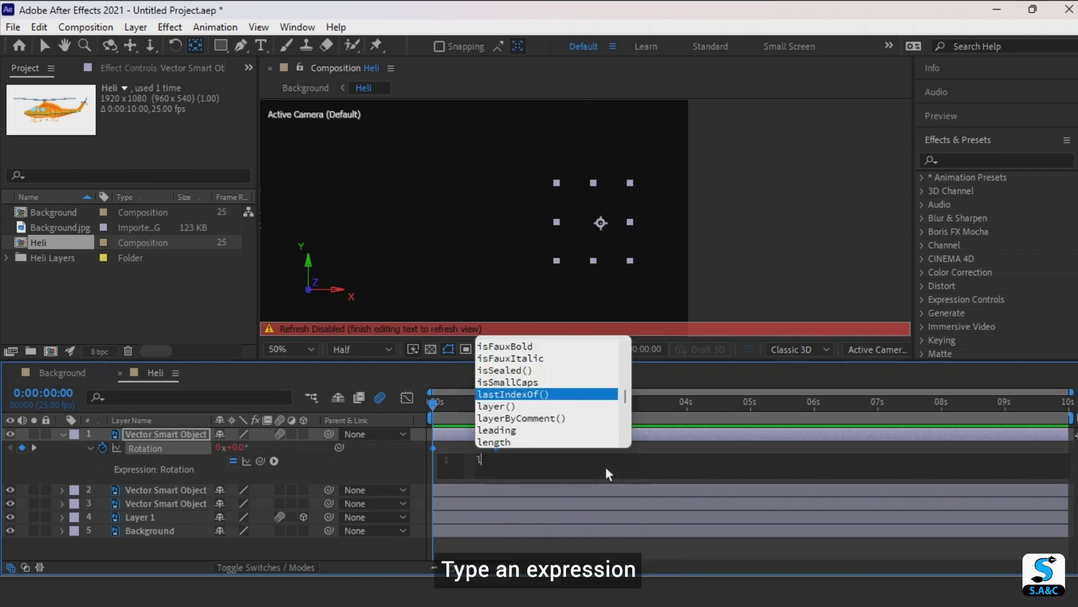
{"action": "type", "text": "oop"}
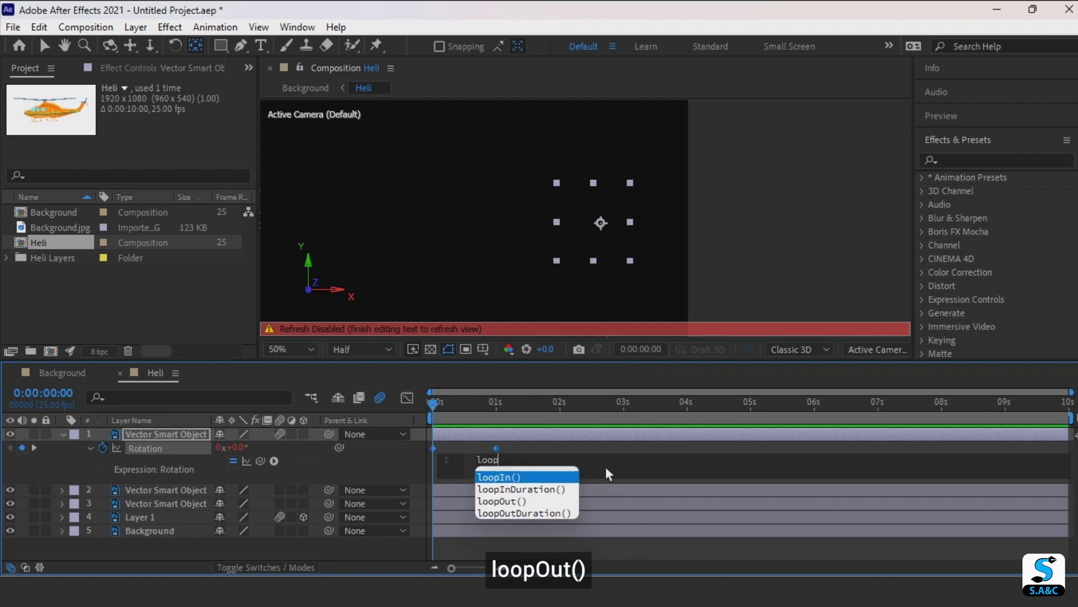
{"action": "type", "text": "Out"}
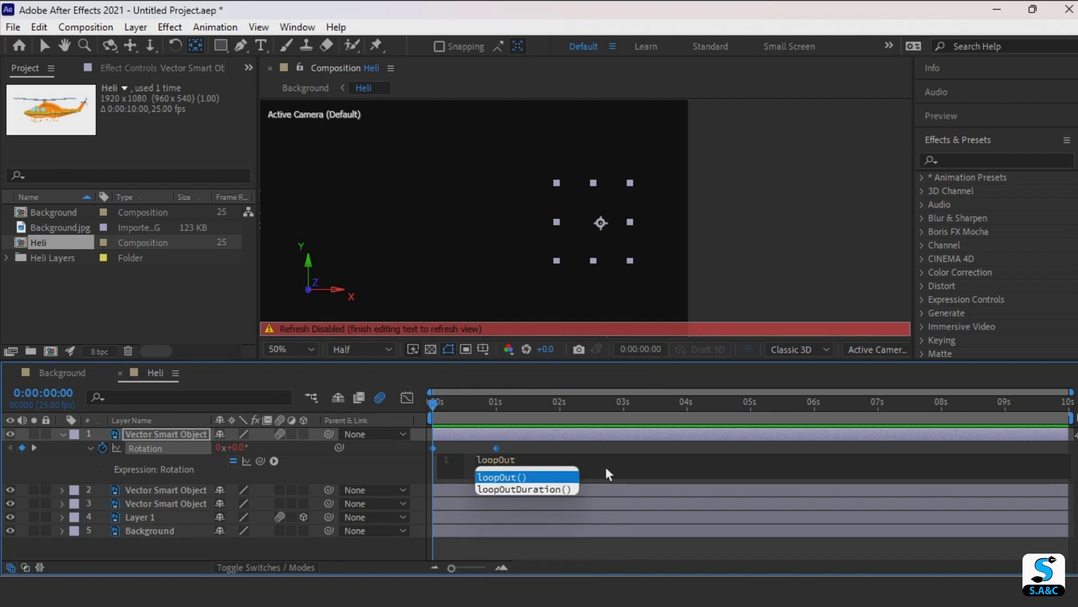
{"action": "key", "text": "Return"}
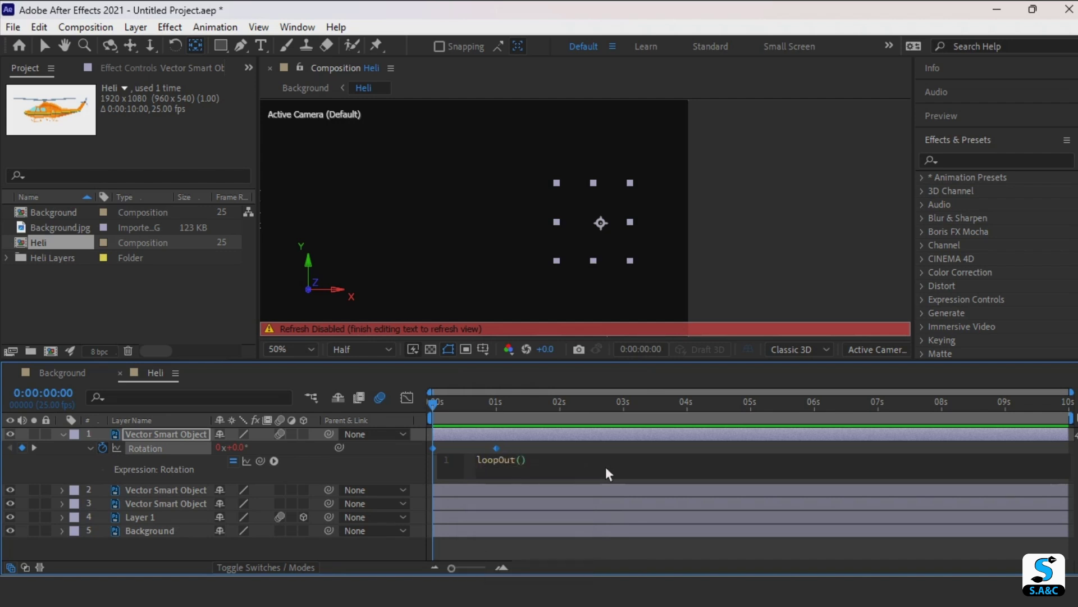
{"action": "left_click", "coordinate": [160, 437]}
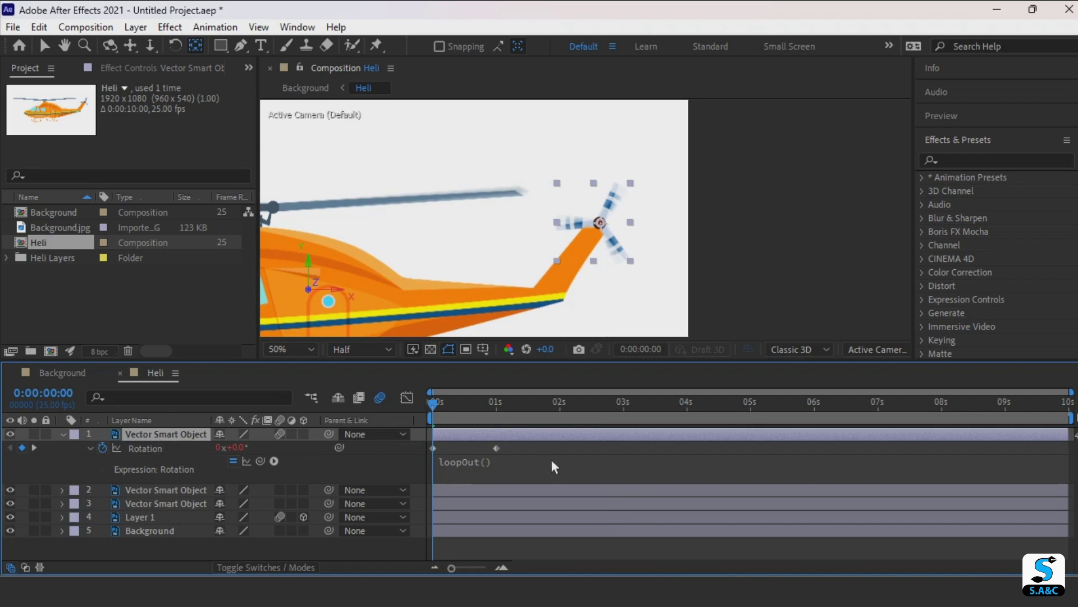
{"action": "key", "text": "space"}
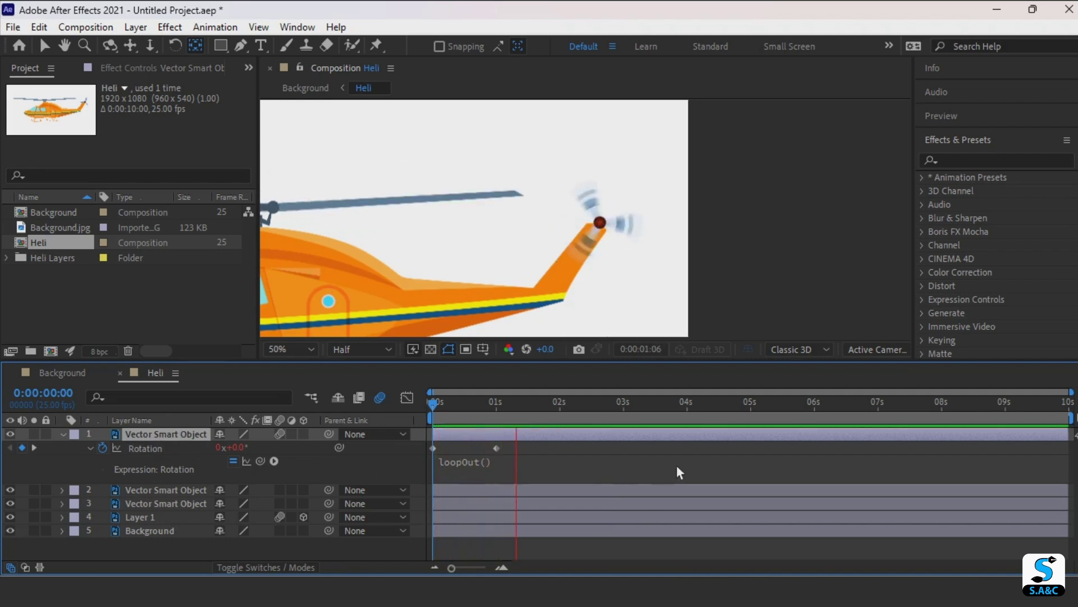
{"action": "key", "text": "space"}
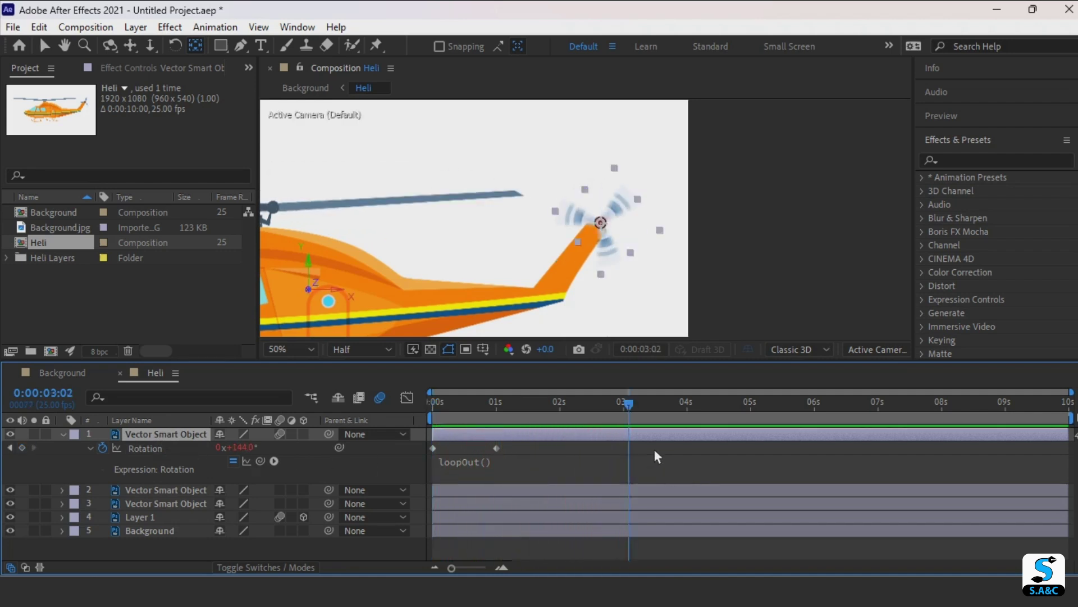
{"action": "left_click_drag", "start_coordinate": [639, 414], "coordinate": [387, 430]}
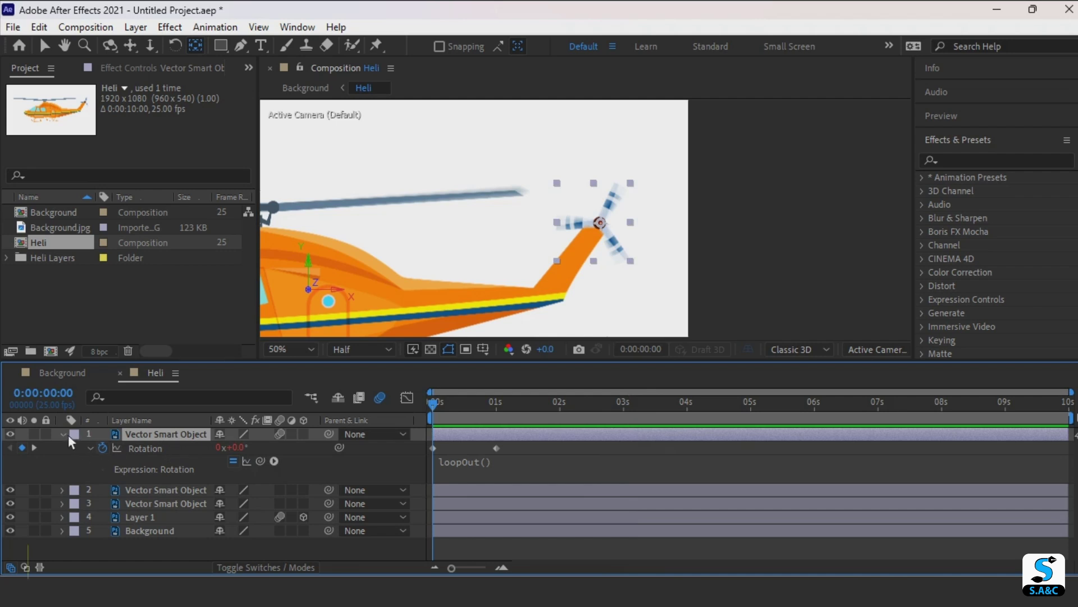
Collapse the tail rotor, pan the whole helicopter into view, and expand Layer 1's Transform.
{"action": "left_click", "coordinate": [67, 434]}
{"action": "left_click", "coordinate": [163, 477]}
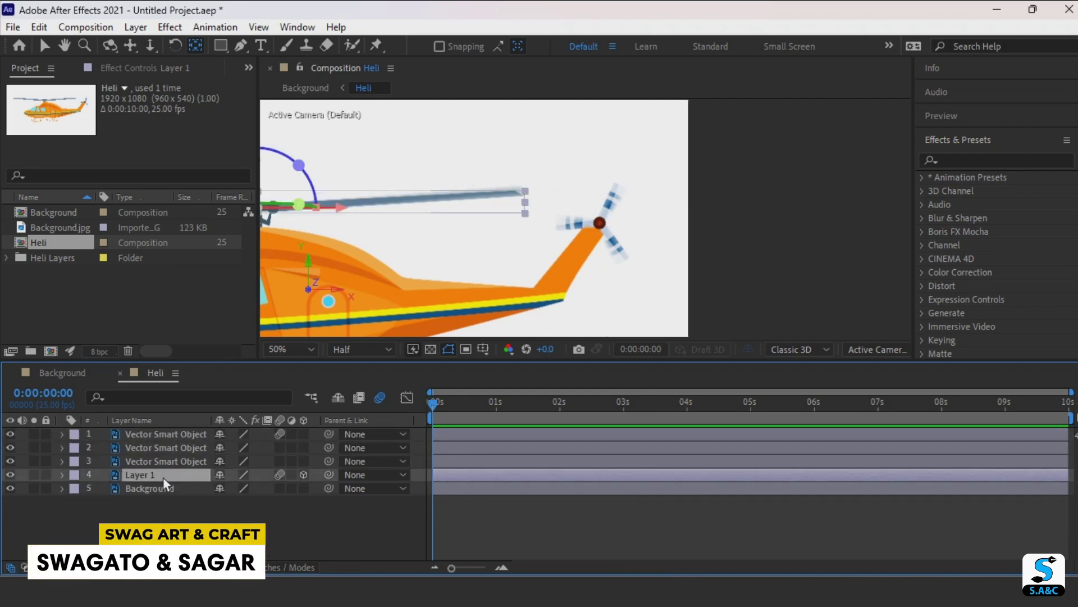
{"action": "key", "text": "h"}
{"action": "left_click_drag", "start_coordinate": [431, 339], "coordinate": [675, 277]}
{"action": "key", "text": "y"}
{"action": "scroll", "coordinate": [654, 247], "scroll_direction": "down", "scroll_amount": 2}
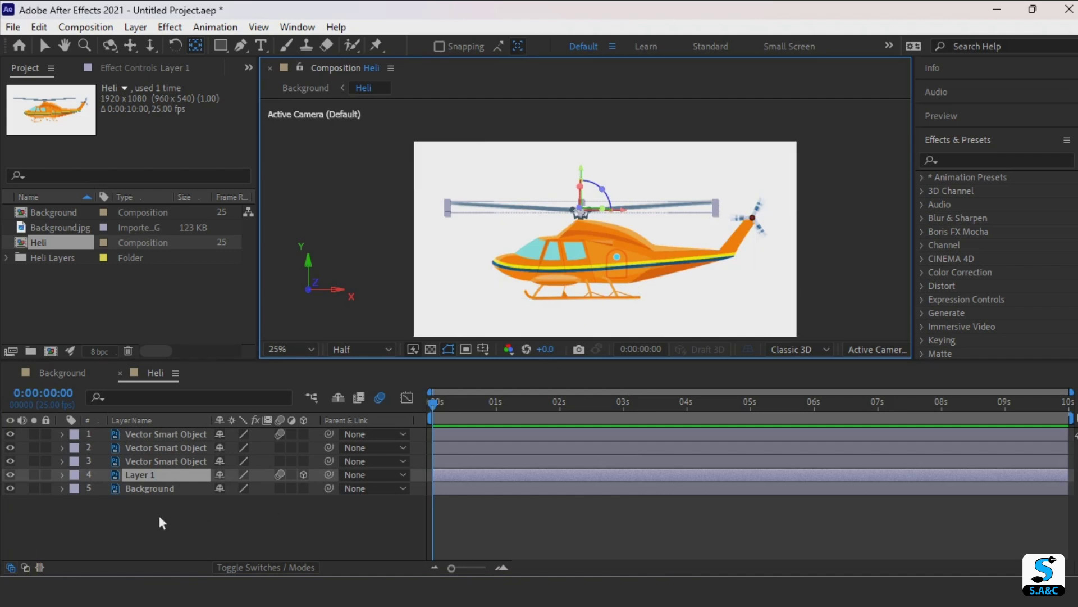
{"action": "left_click", "coordinate": [64, 477]}
{"action": "scroll", "coordinate": [65, 480], "scroll_direction": "down", "scroll_amount": 1}
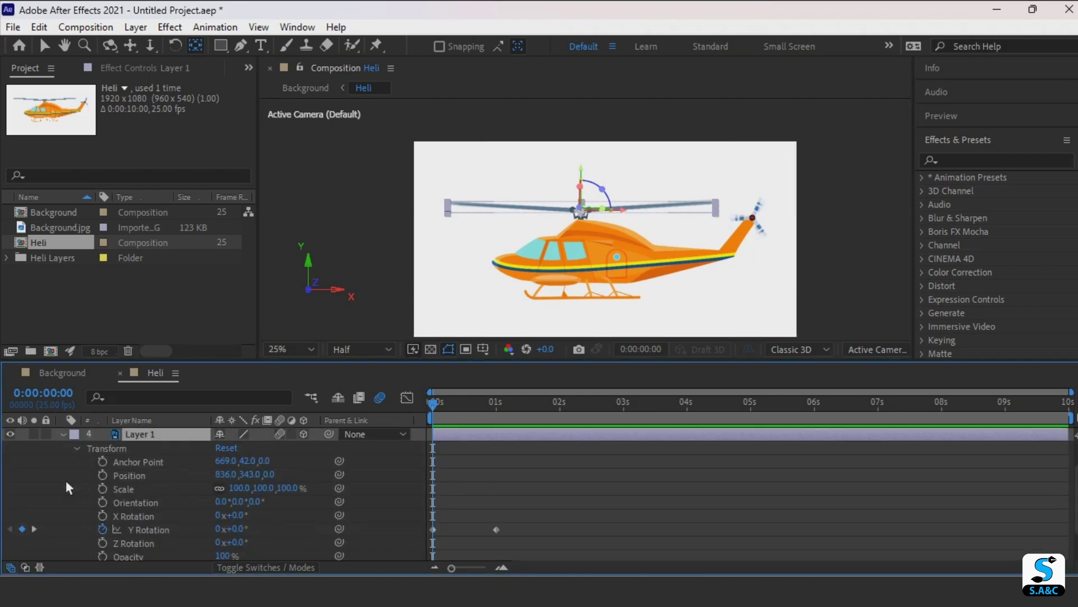
Replace Layer 1's default Y Rotation expression with loopOut() and commit it.
{"action": "left_click", "coordinate": [102, 529], "text": "alt"}
{"action": "scroll", "coordinate": [397, 531], "scroll_direction": "down", "scroll_amount": 3}
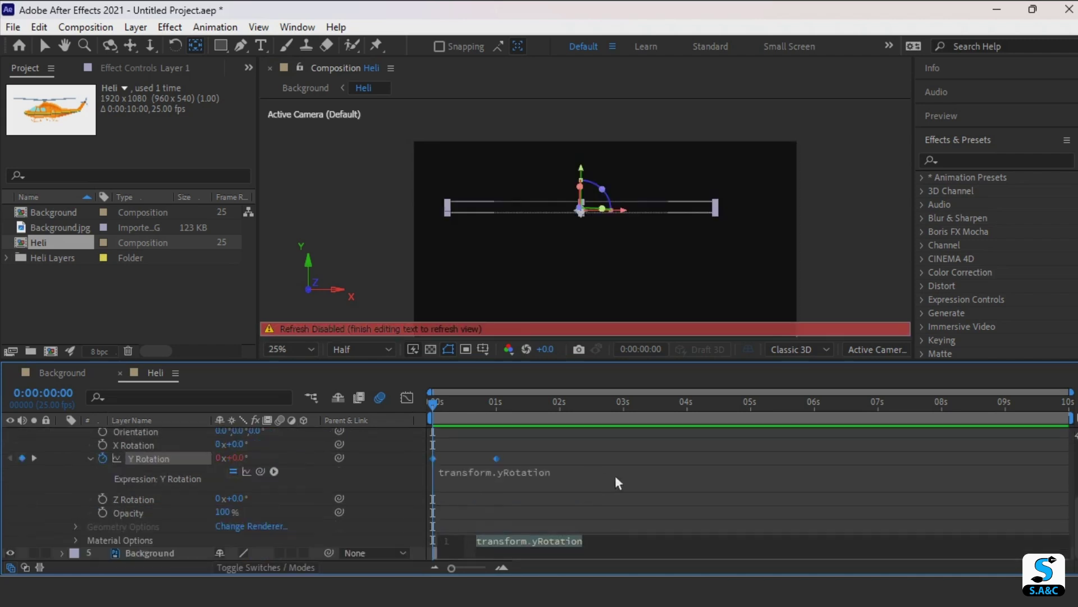
{"action": "left_click", "coordinate": [574, 550]}
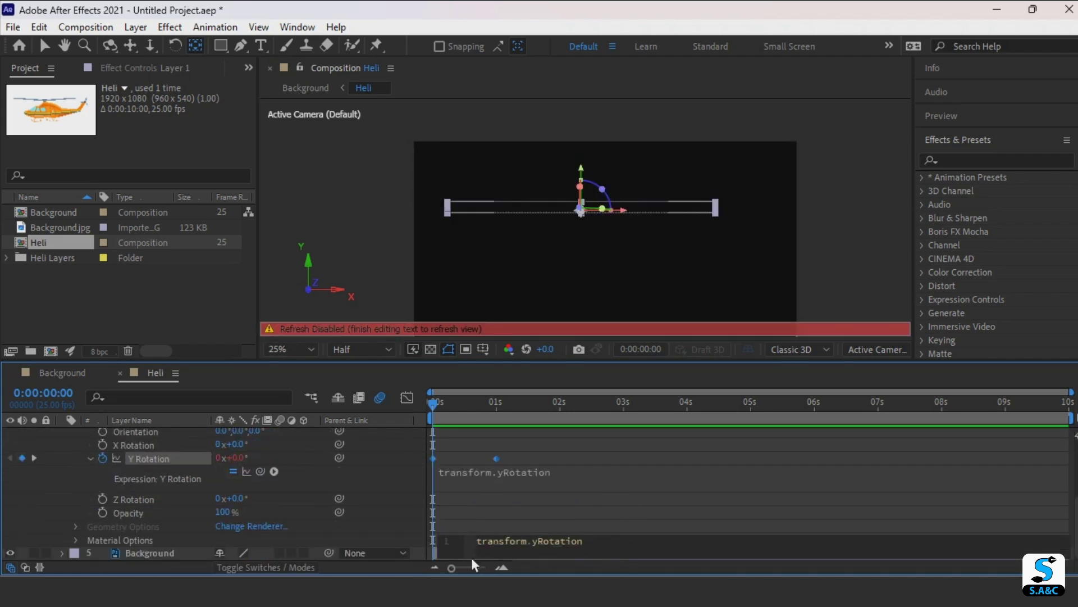
{"action": "key", "text": "BackSpace"}
{"action": "key", "text": "BackSpace"}
{"action": "key", "text": "BackSpace"}
{"action": "key", "text": "BackSpace"}
{"action": "key", "text": "BackSpace"}
{"action": "key", "text": "BackSpace"}
{"action": "key", "text": "BackSpace"}
{"action": "key", "text": "BackSpace"}
{"action": "key", "text": "BackSpace"}
{"action": "key", "text": "BackSpace"}
{"action": "key", "text": "BackSpace"}
{"action": "key", "text": "BackSpace"}
{"action": "key", "text": "BackSpace"}
{"action": "key", "text": "BackSpace"}
{"action": "key", "text": "BackSpace"}
{"action": "key", "text": "BackSpace"}
{"action": "key", "text": "BackSpace"}
{"action": "key", "text": "BackSpace"}
{"action": "key", "text": "BackSpace"}
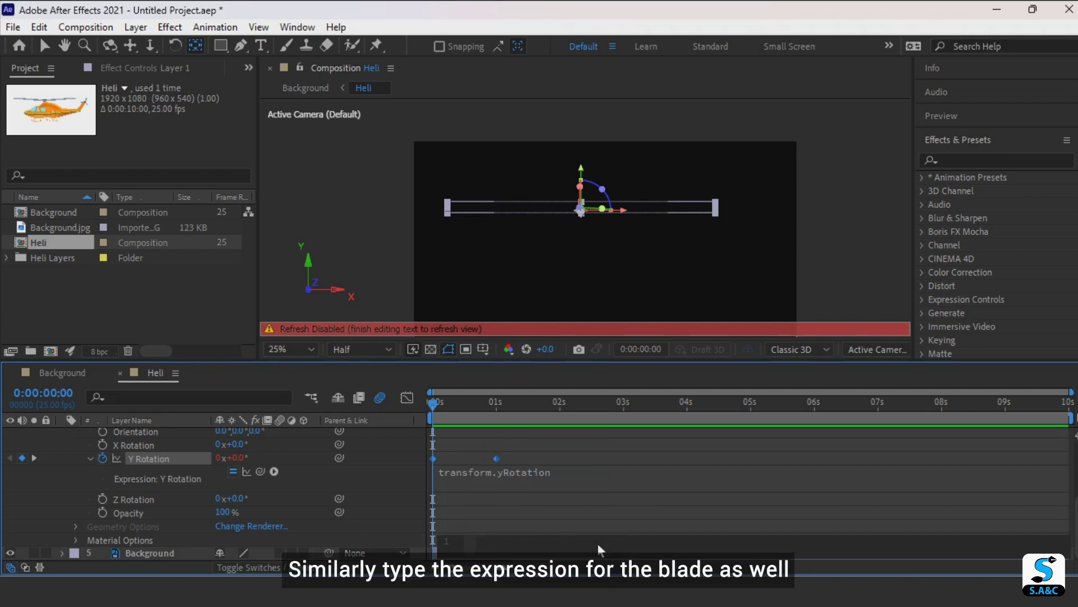
{"action": "type", "text": "loop"}
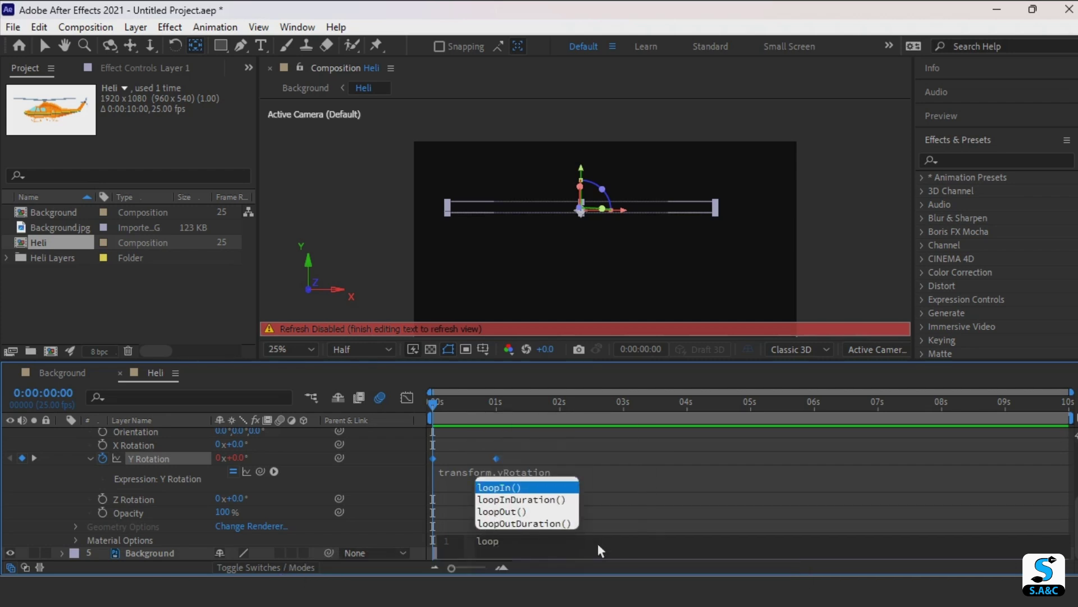
{"action": "type", "text": "Out"}
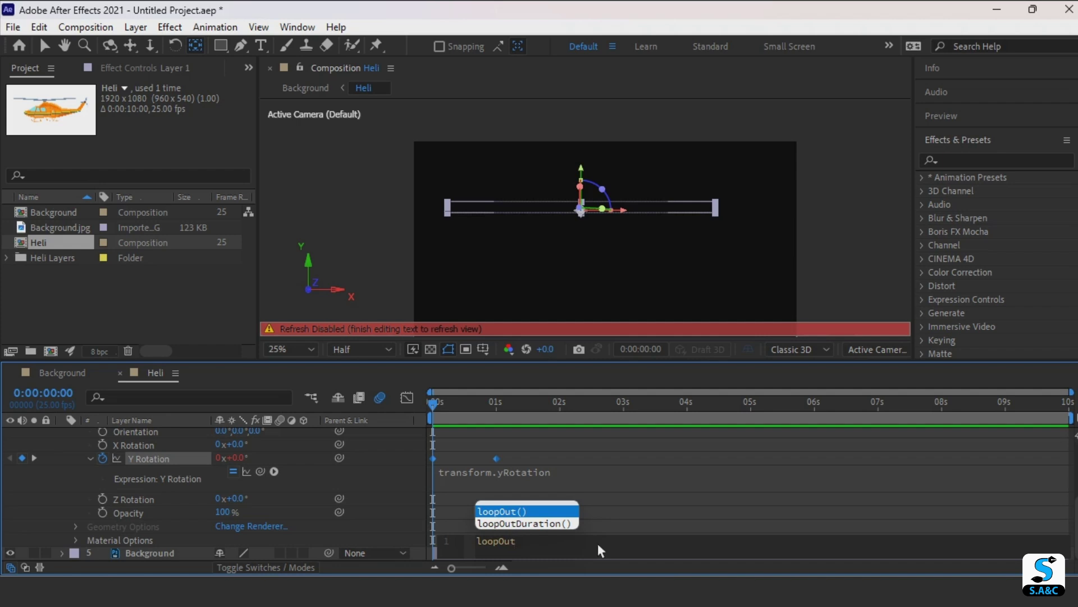
{"action": "key", "text": "Return"}
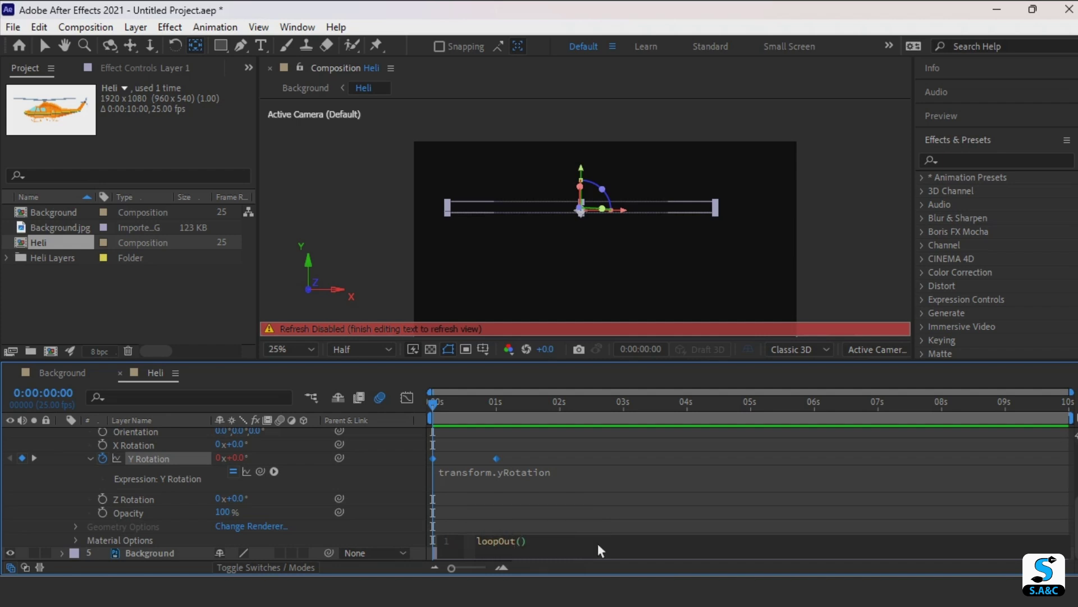
{"action": "left_click", "coordinate": [537, 521]}
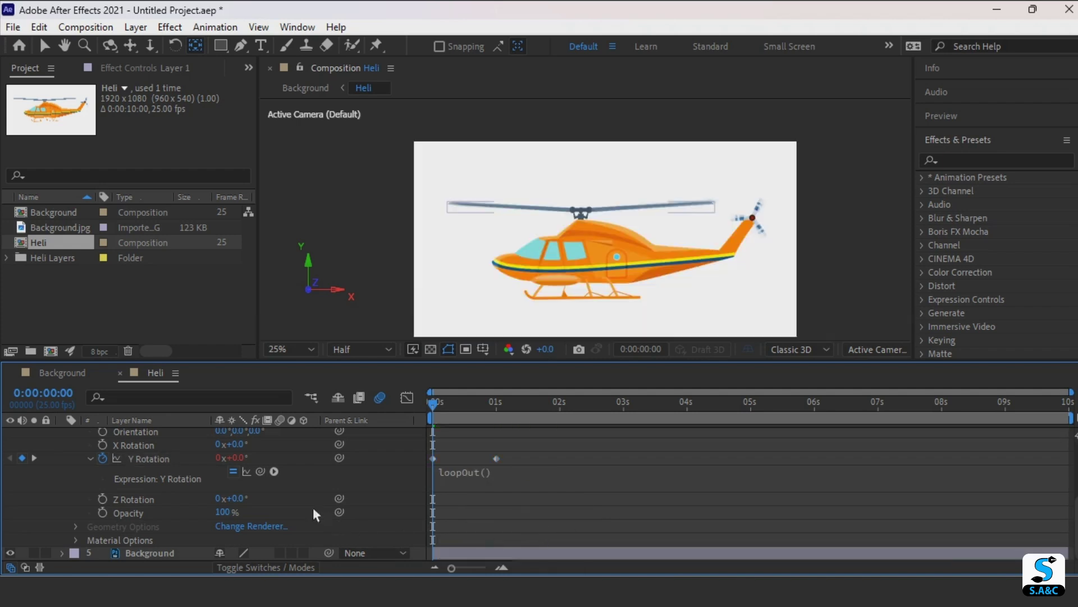
{"action": "scroll", "coordinate": [87, 498], "scroll_direction": "up", "scroll_amount": 5}
Preview both rotors spinning, then turn off visibility of the white Background layer.
{"action": "left_click", "coordinate": [62, 475]}
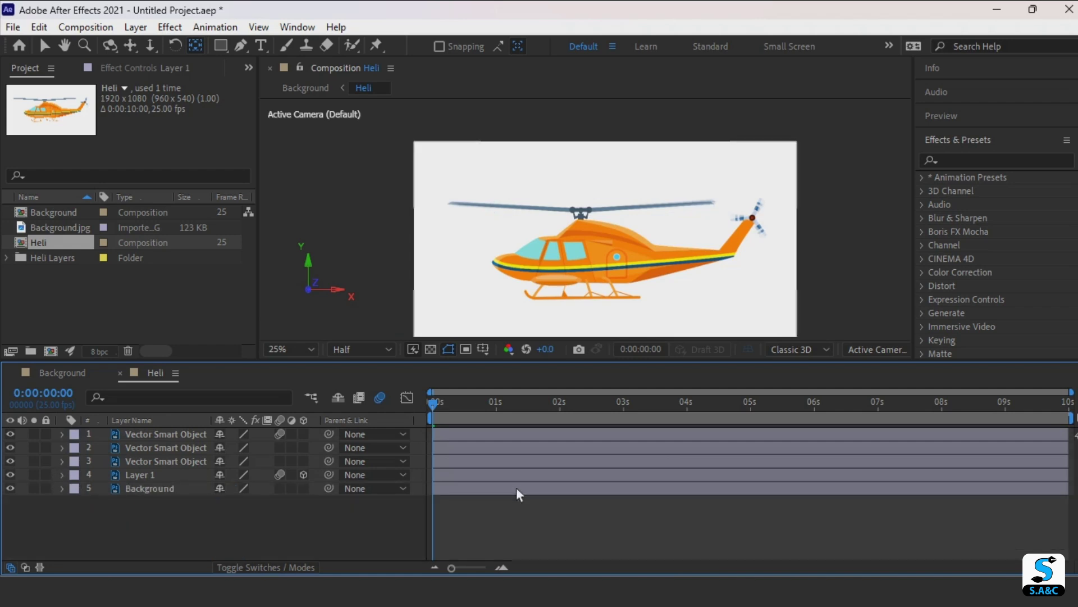
{"action": "key", "text": "space"}
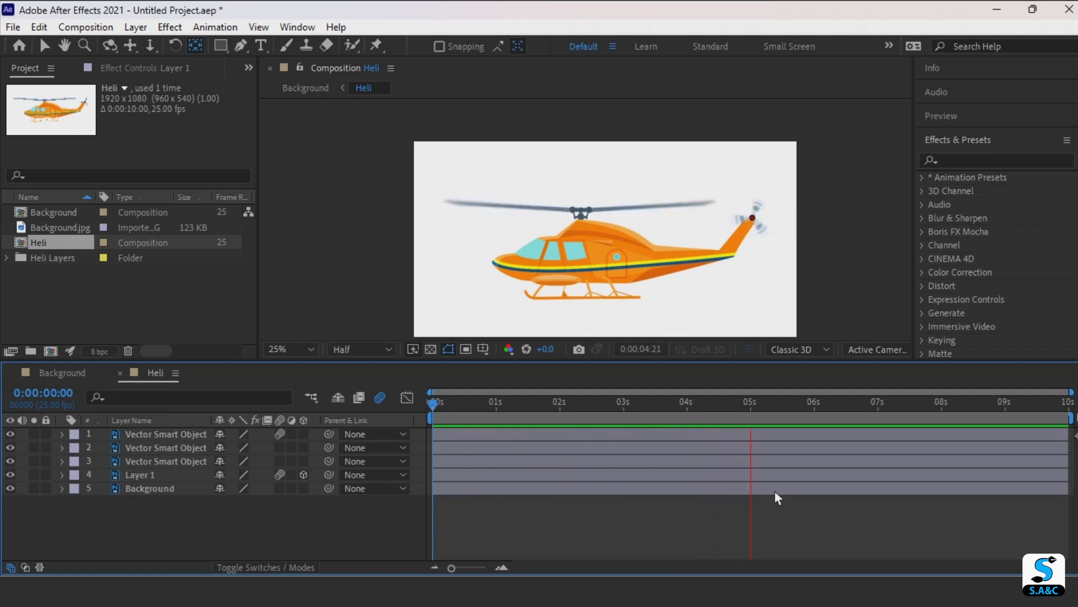
{"action": "key", "text": "space"}
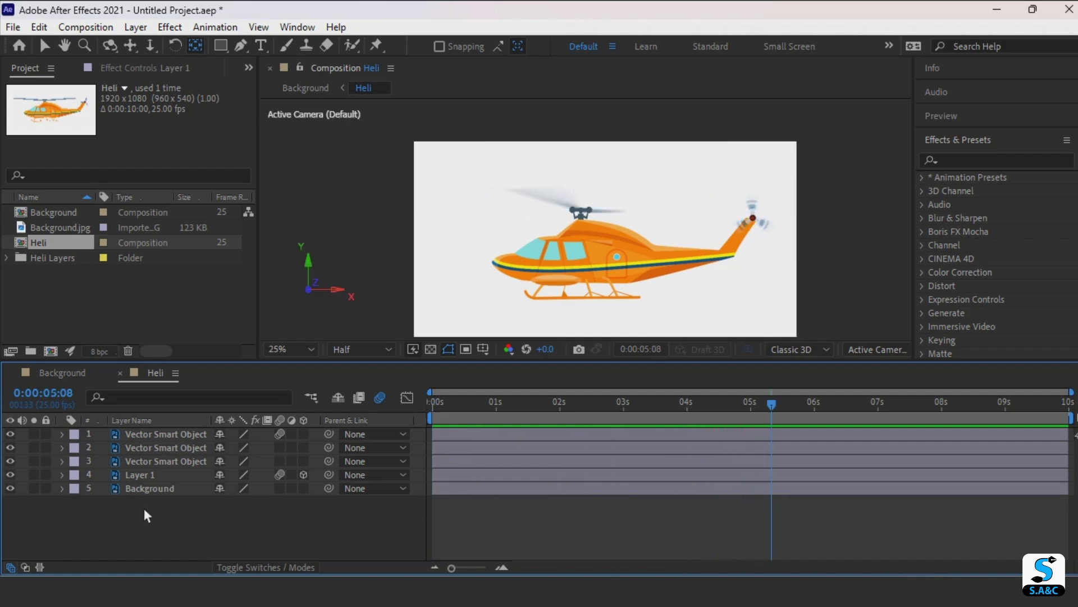
{"action": "left_click", "coordinate": [12, 488]}
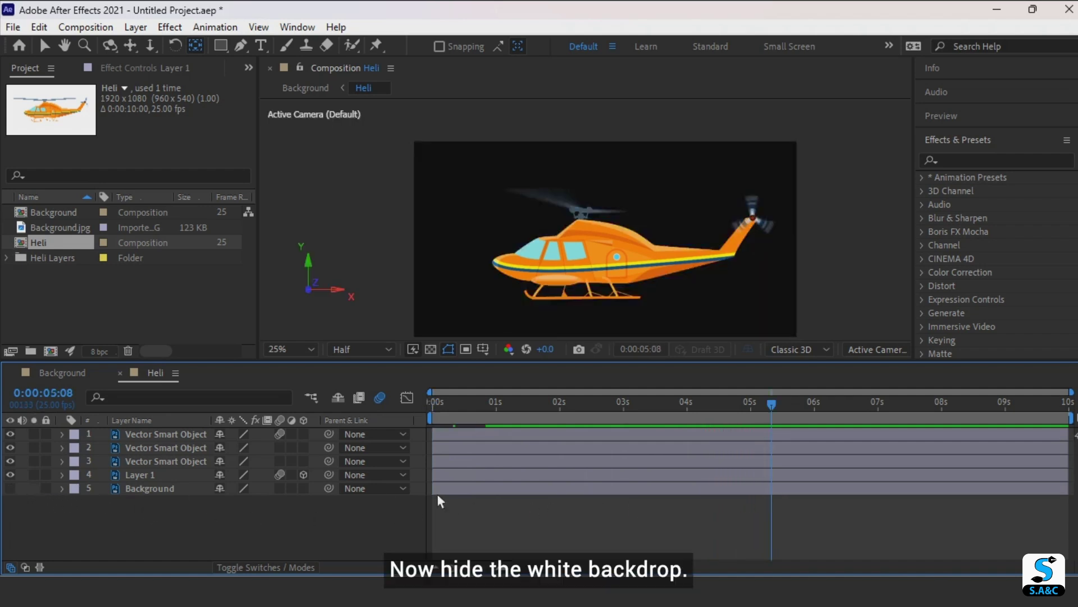
In the Background comp, scale the Heli layer to 60% and move it to 1378,799.
{"action": "left_click", "coordinate": [69, 373]}
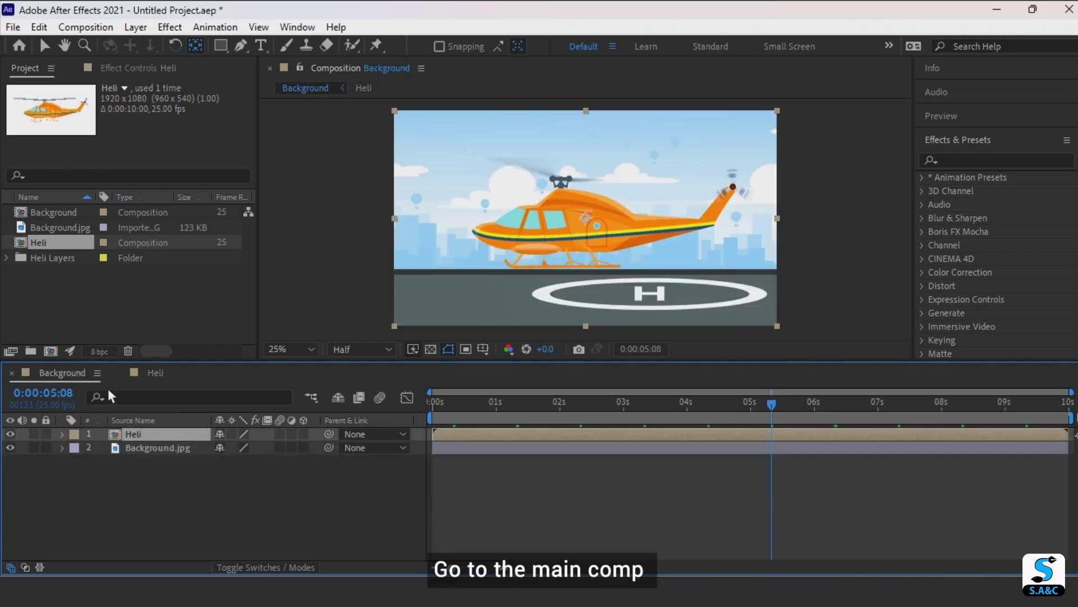
{"action": "left_click_drag", "start_coordinate": [771, 403], "coordinate": [329, 419]}
{"action": "key", "text": "s"}
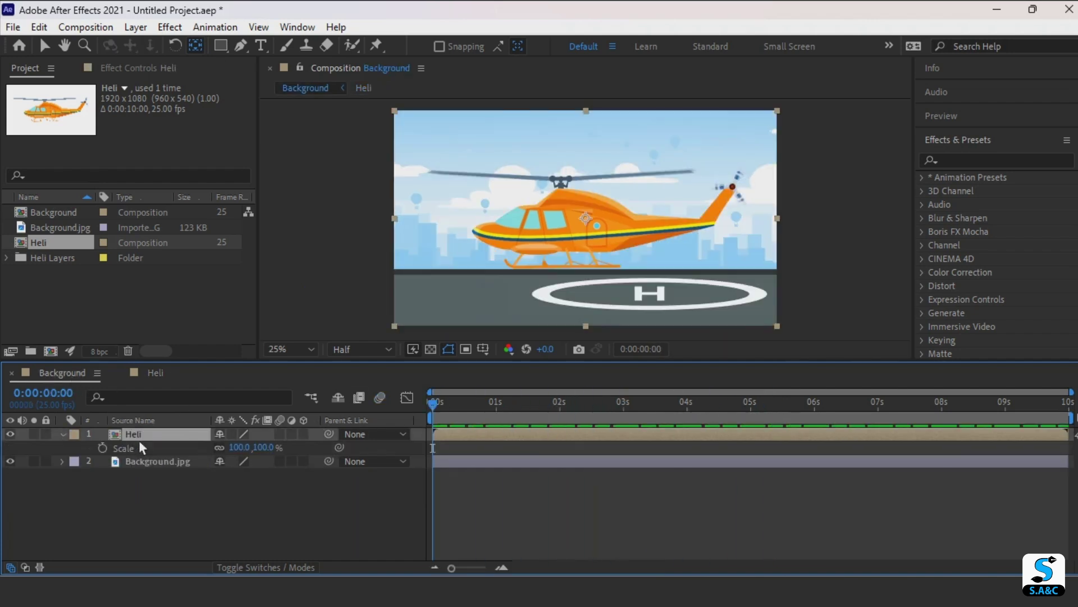
{"action": "key", "text": "shift+p"}
{"action": "left_click", "coordinate": [243, 461]}
{"action": "type", "text": "60"}
{"action": "key", "text": "Return"}
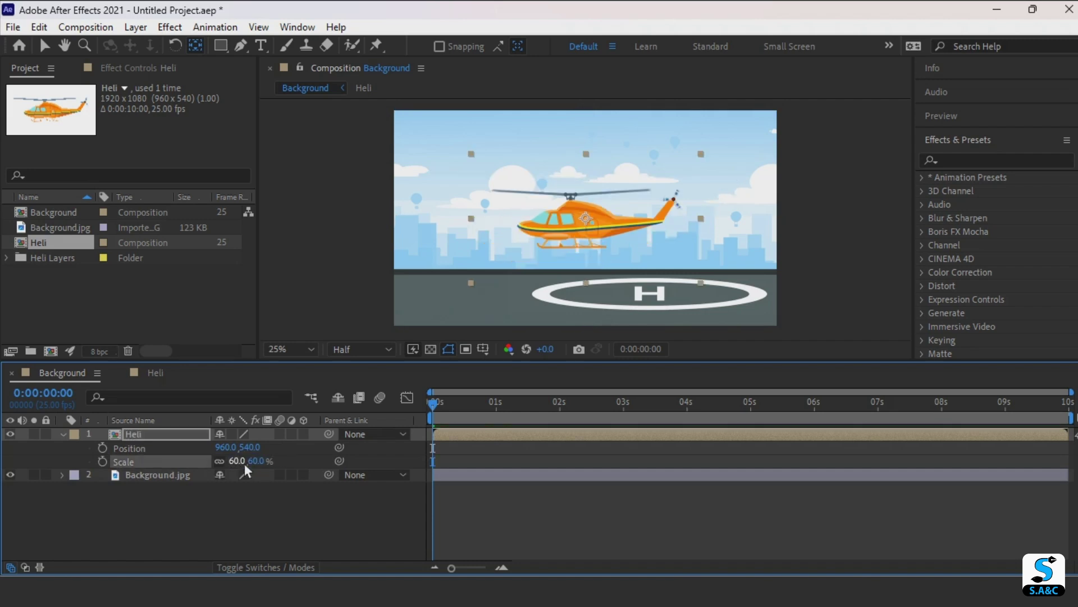
{"action": "left_click_drag", "start_coordinate": [251, 447], "coordinate": [366, 475]}
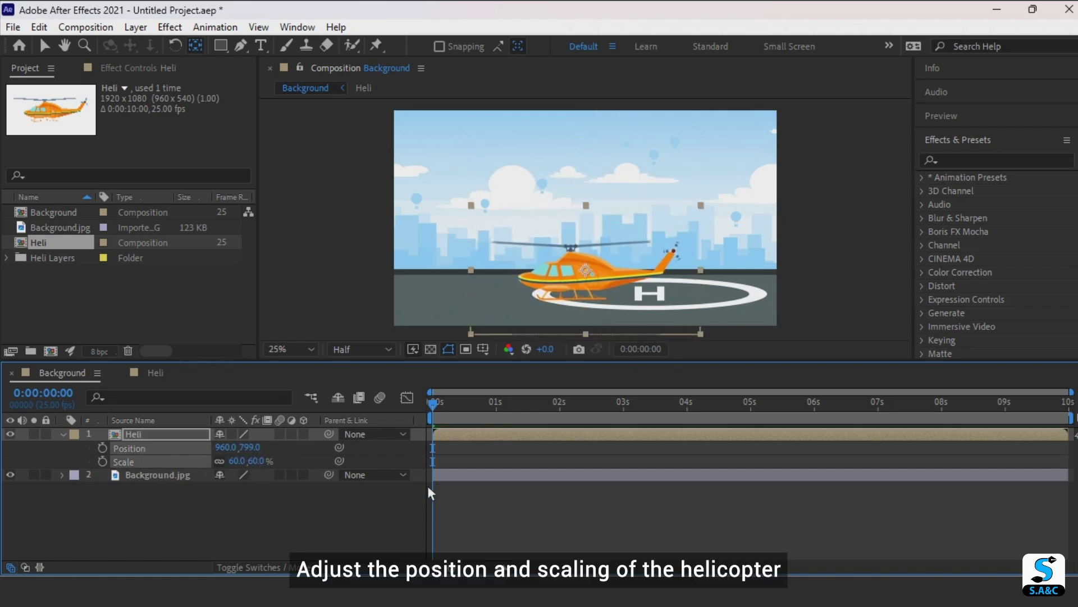
{"action": "left_click_drag", "start_coordinate": [234, 447], "coordinate": [611, 495]}
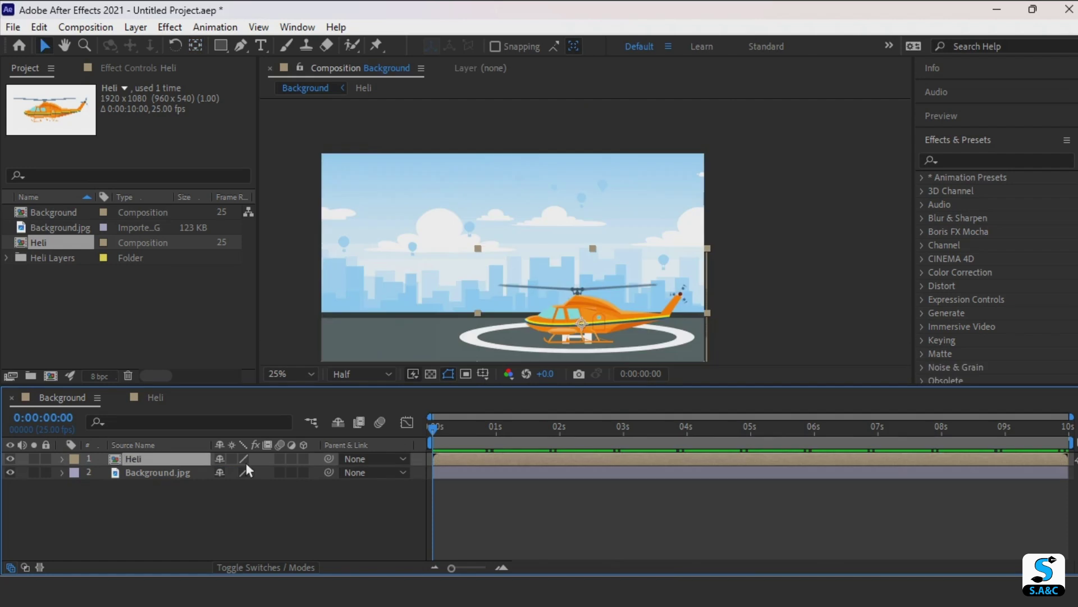
Keyframe the Heli layer's Position at 1:06, then raise its Y from 851.0 to 591.0 at 3:00.
{"action": "key", "text": "p"}
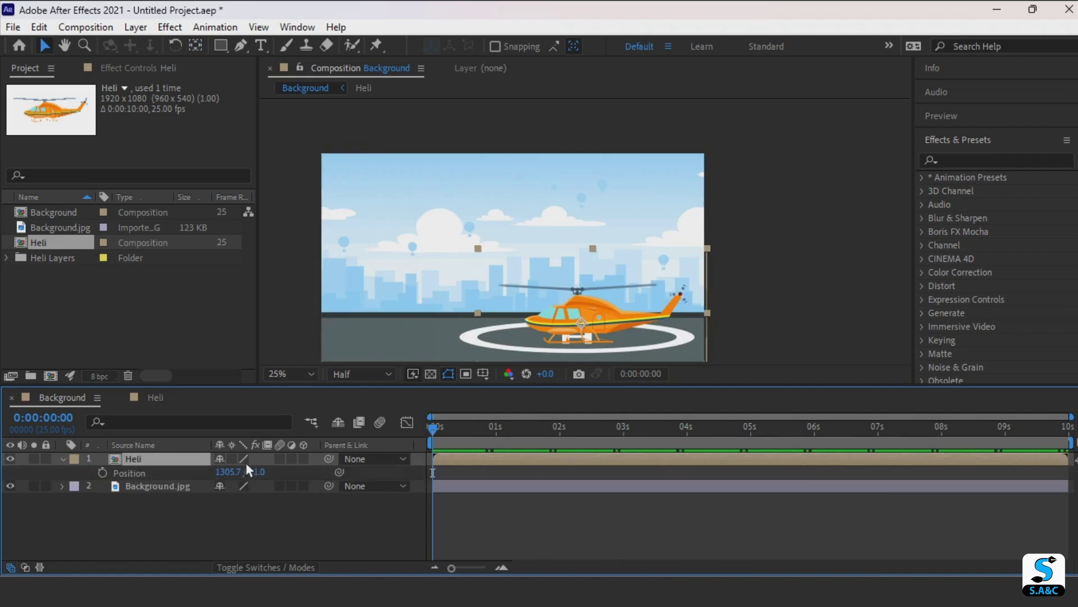
{"action": "left_click_drag", "start_coordinate": [440, 439], "coordinate": [514, 444]}
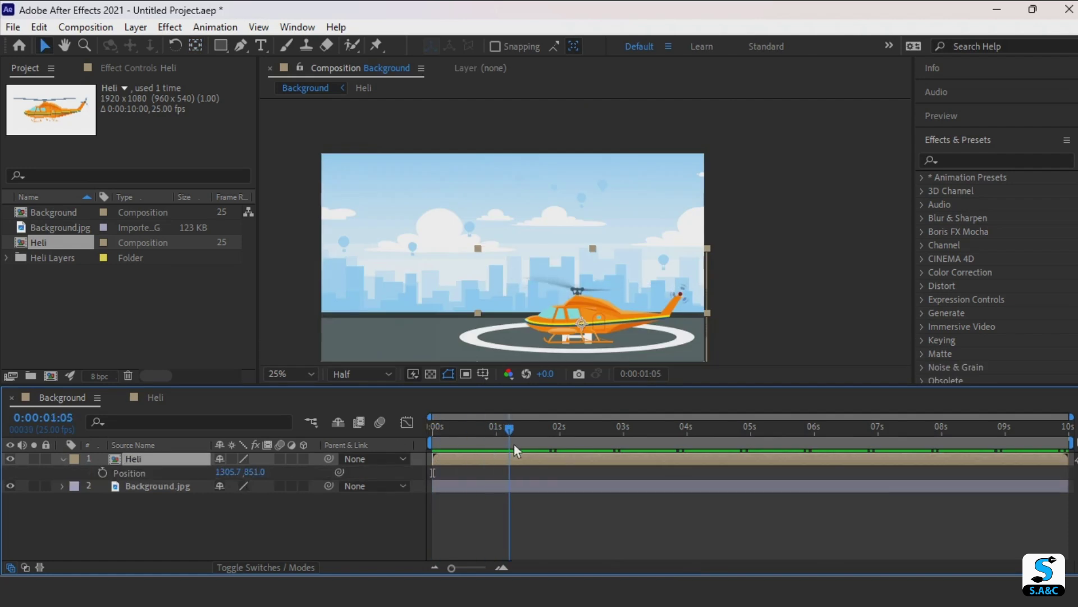
{"action": "left_click", "coordinate": [102, 473]}
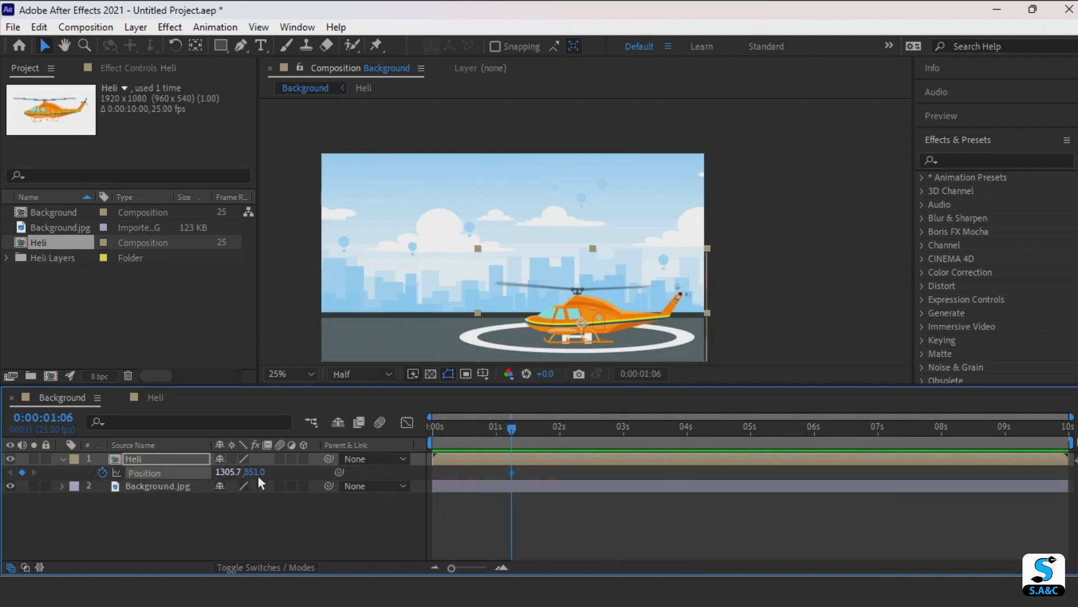
{"action": "left_click_drag", "start_coordinate": [515, 430], "coordinate": [629, 448]}
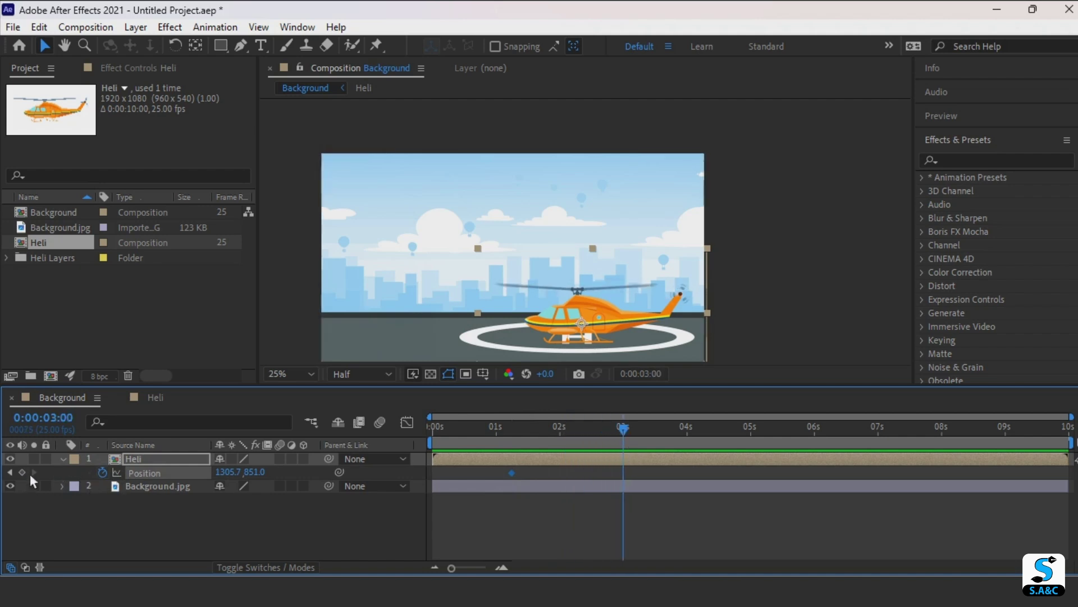
{"action": "left_click_drag", "start_coordinate": [253, 472], "coordinate": [7, 517]}
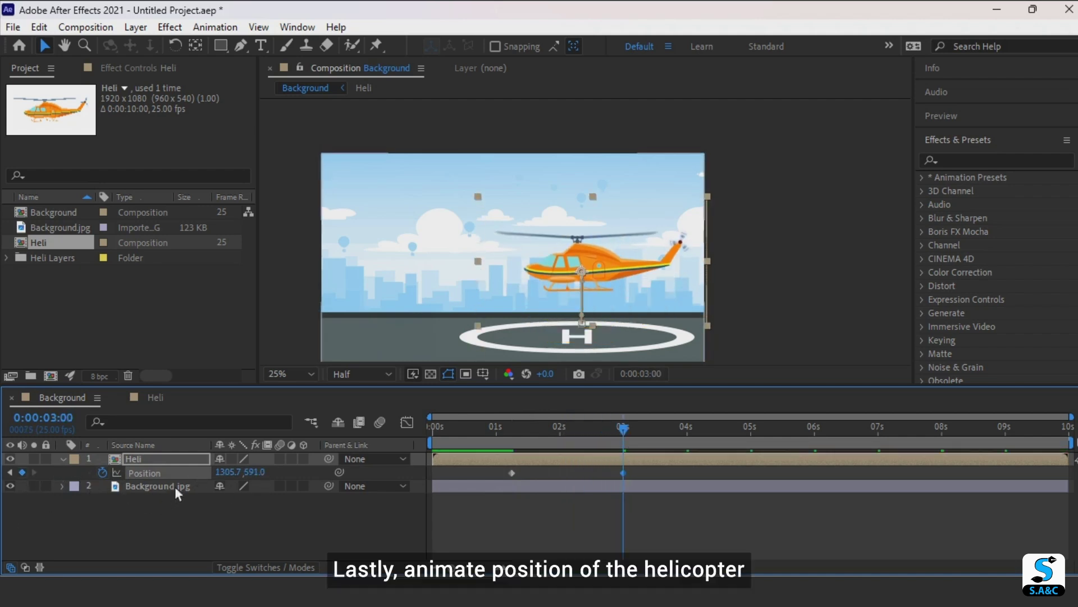